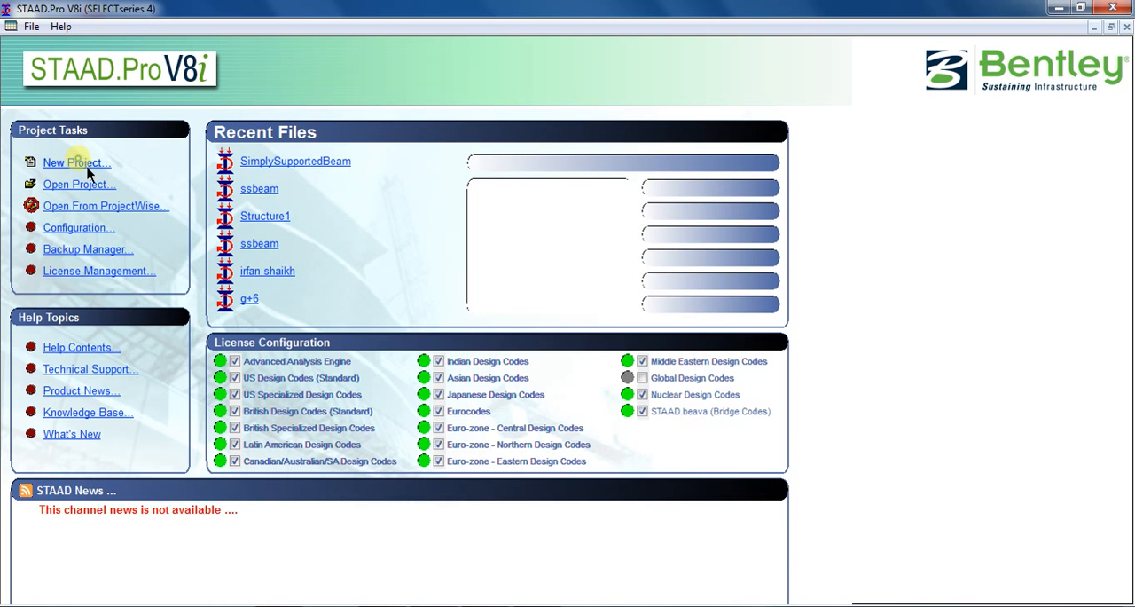
Name the new Space structure file SimplySupportedBeam and set its location to the folder D:\S S Beam.
left_click(640, 202)
left_click_drag(644, 199, 590, 199)
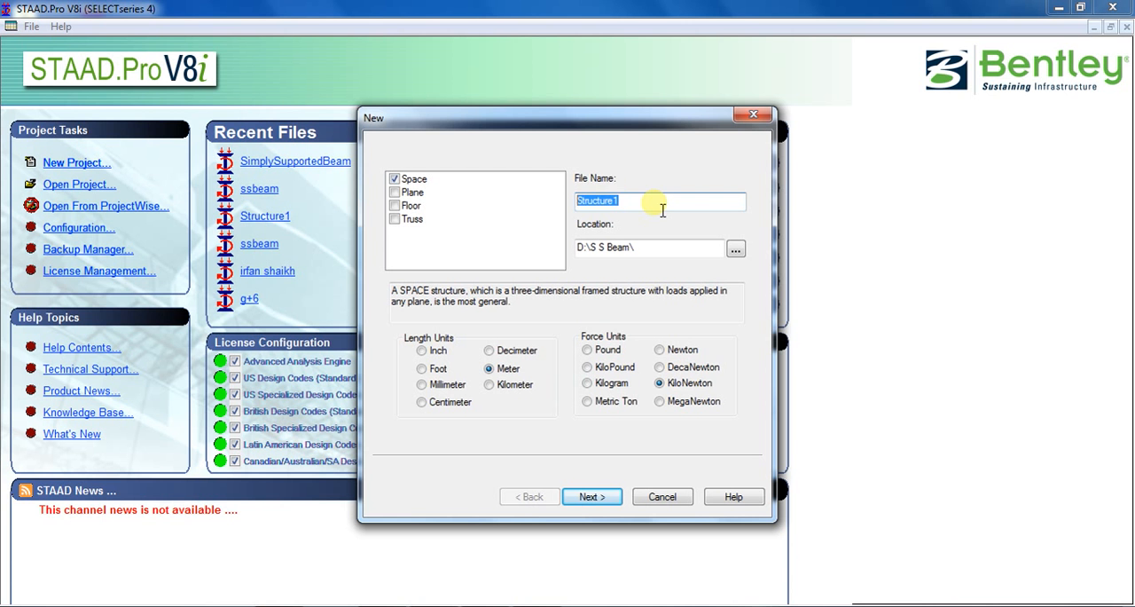
type("SimplySupportedBeam")
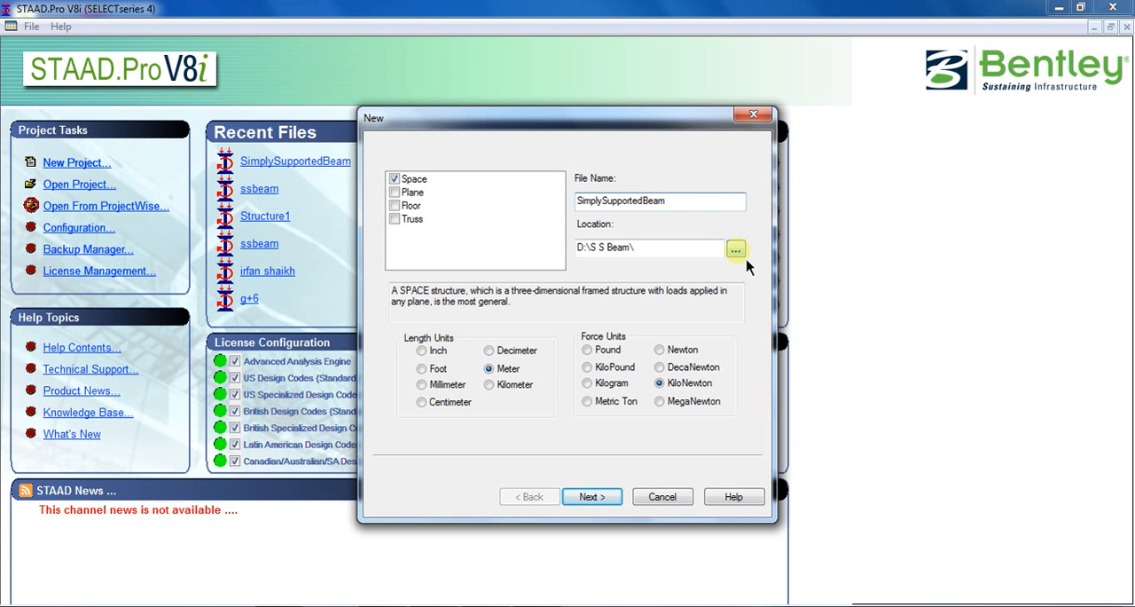
left_click(742, 252)
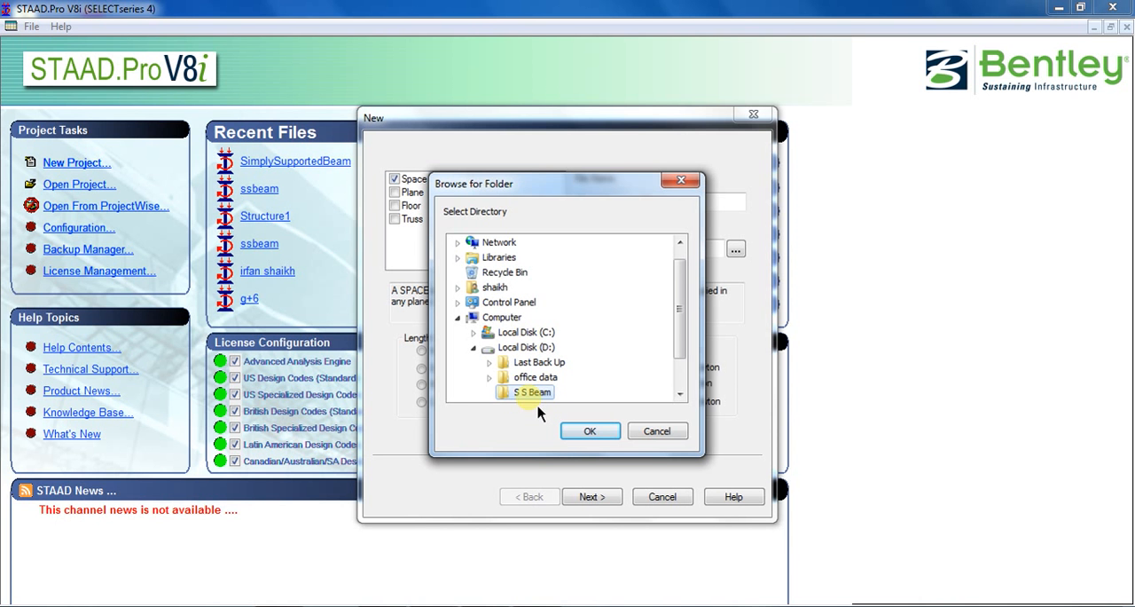
left_click(590, 431)
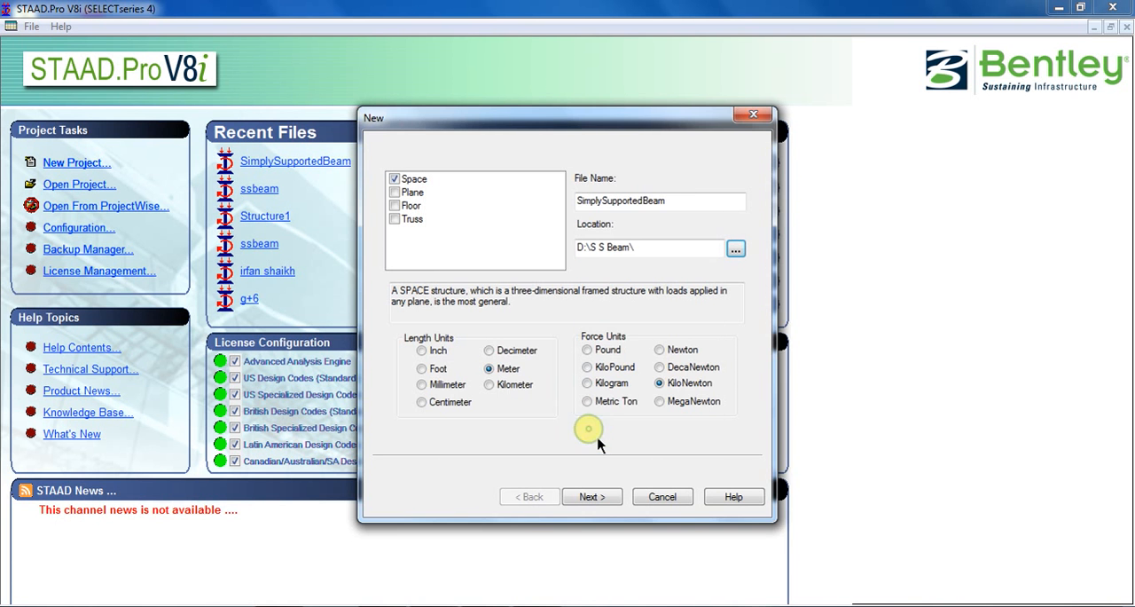
Use Meter and KiloNewton units and finish creating the new project.
left_click(491, 371)
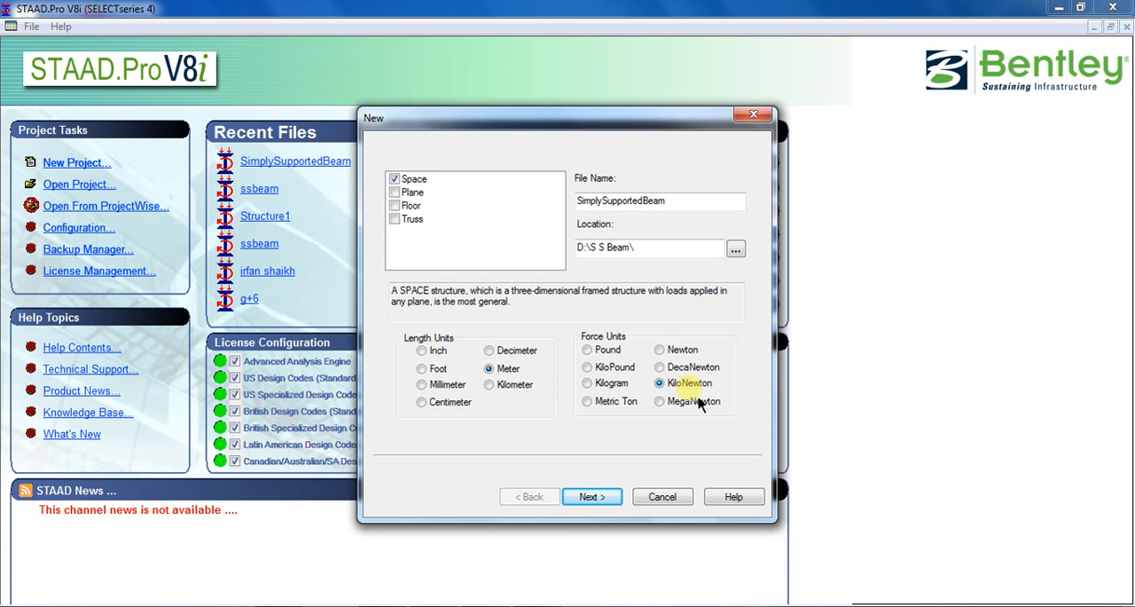
left_click(590, 495)
left_click(593, 497)
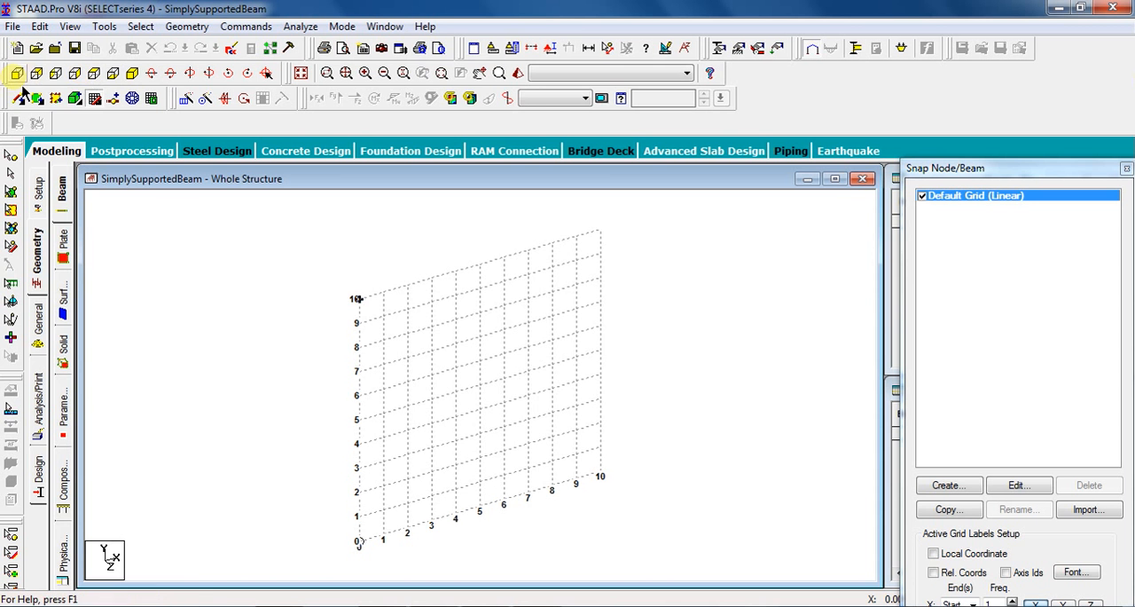
View the model from +Z, close the snap node grid, and enter node 1 at coordinates 0, 0, 0 m.
left_click(18, 77)
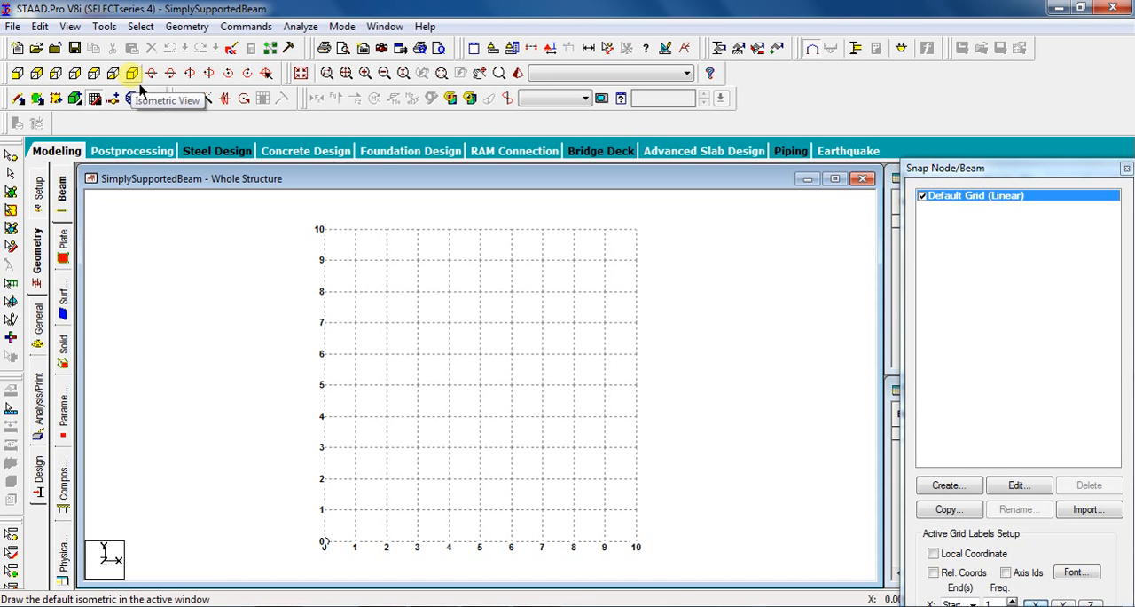
left_click(27, 89)
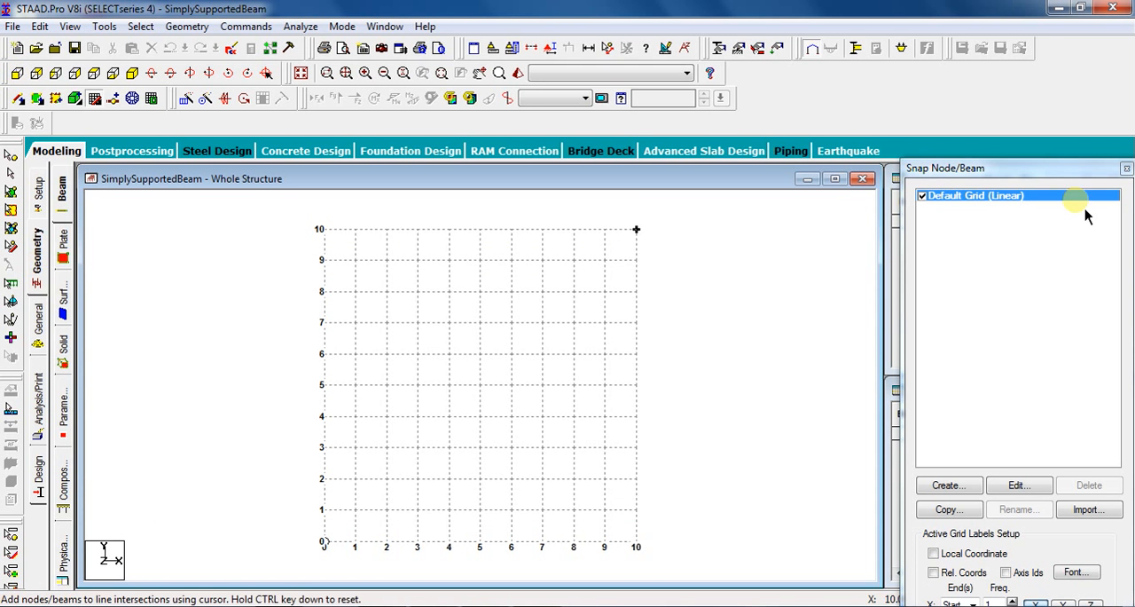
left_click(1127, 168)
left_click(956, 221)
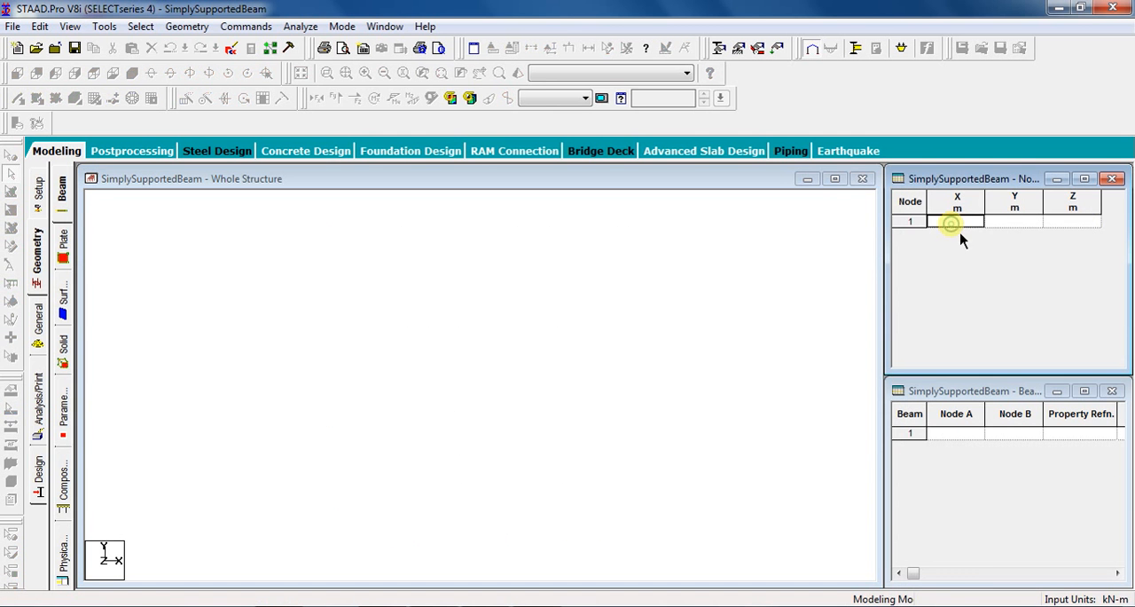
left_click(998, 223)
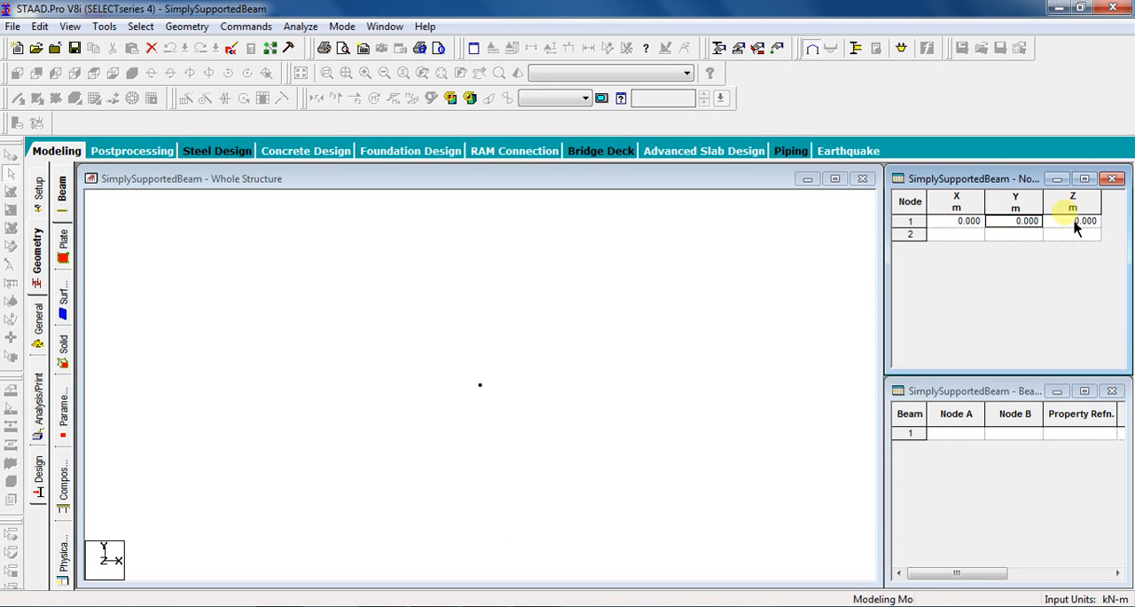
Copy node 1 and paste it with a move of 5 m in X to create the second node.
left_click_drag(467, 356, 499, 419)
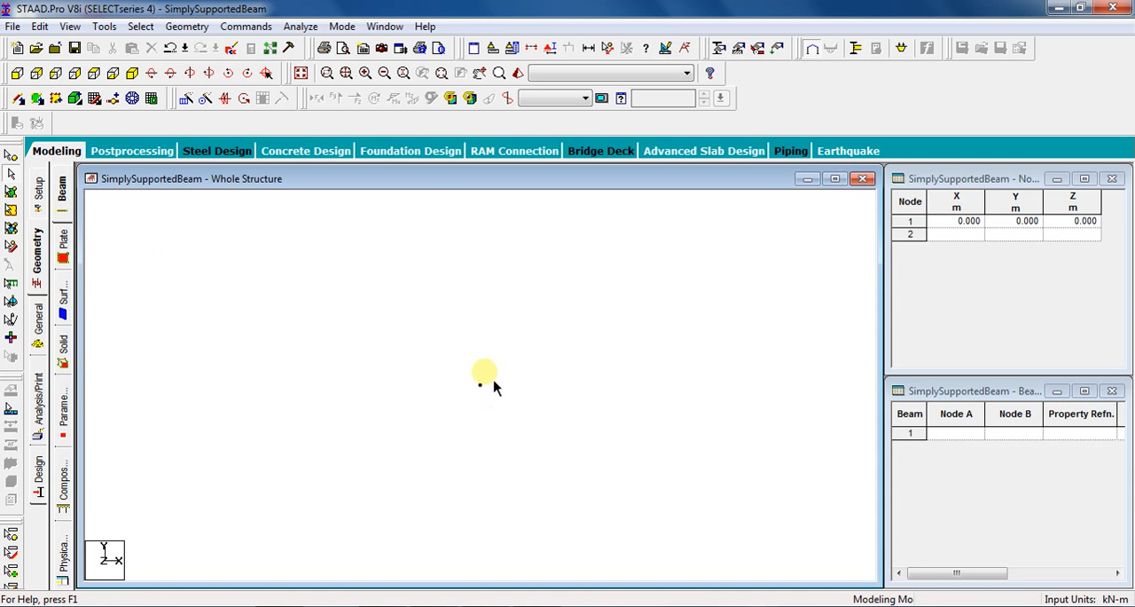
left_click(18, 161)
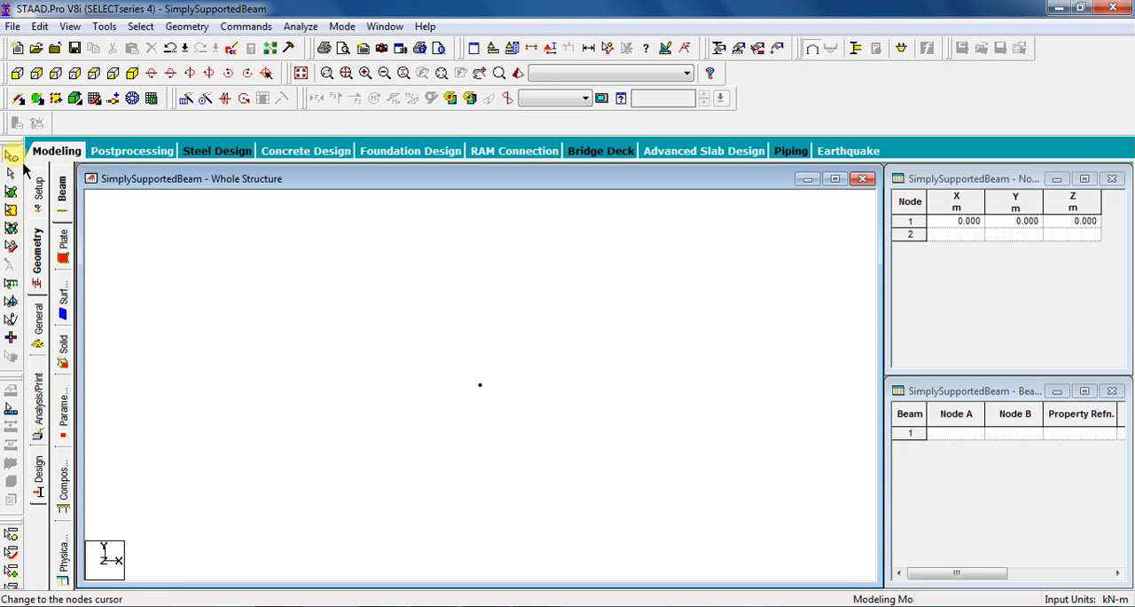
left_click(12, 156)
left_click_drag(454, 359, 500, 405)
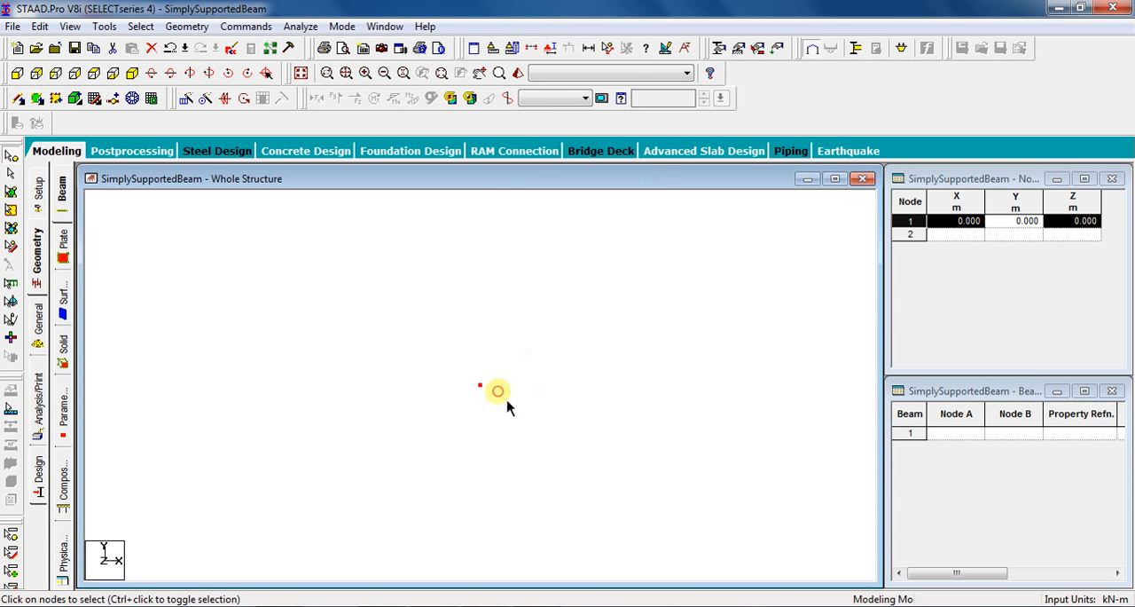
right_click(502, 405)
left_click(581, 143)
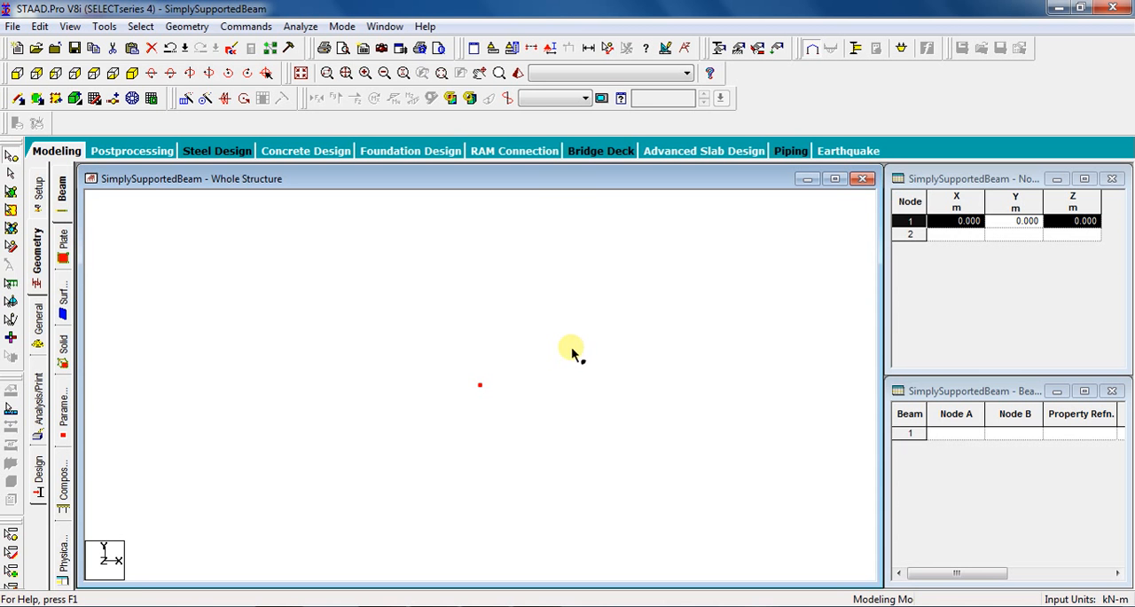
right_click(559, 268)
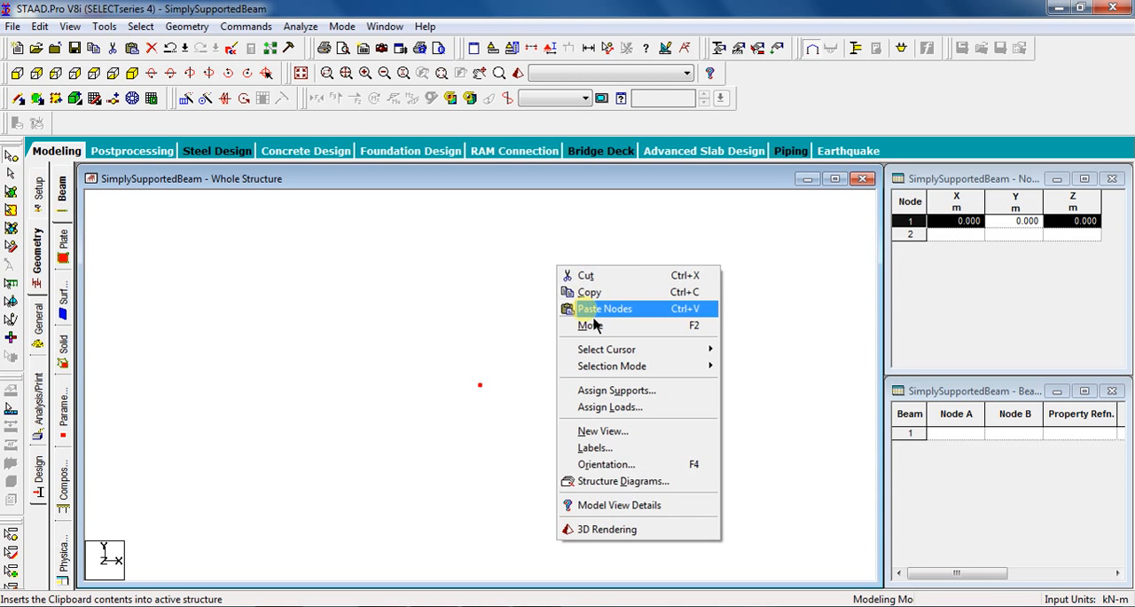
left_click(690, 310)
double_click(484, 321)
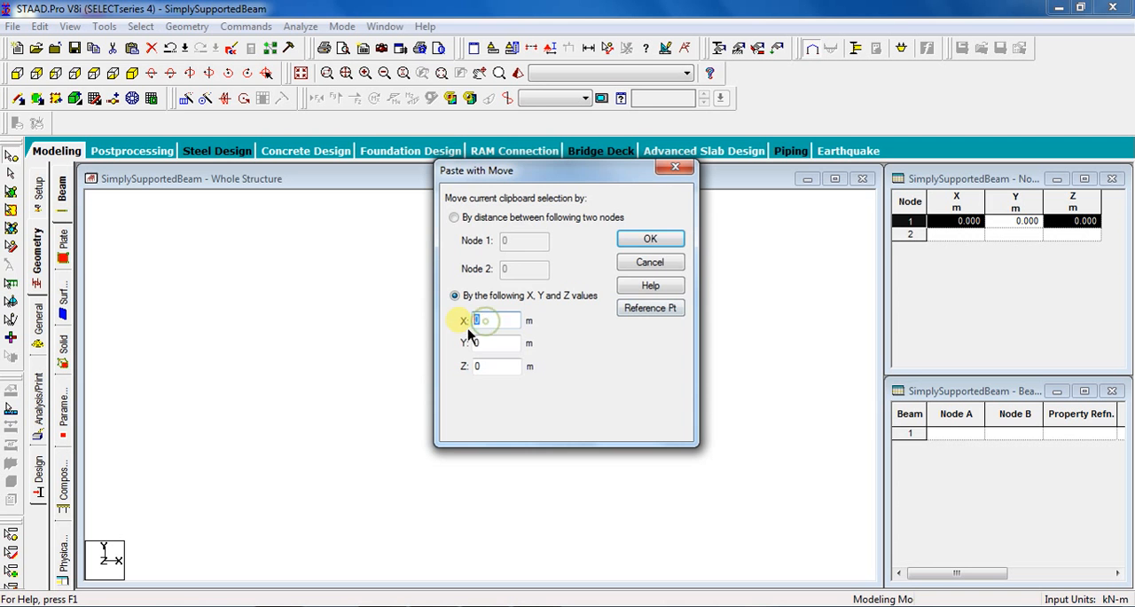
left_click(664, 241)
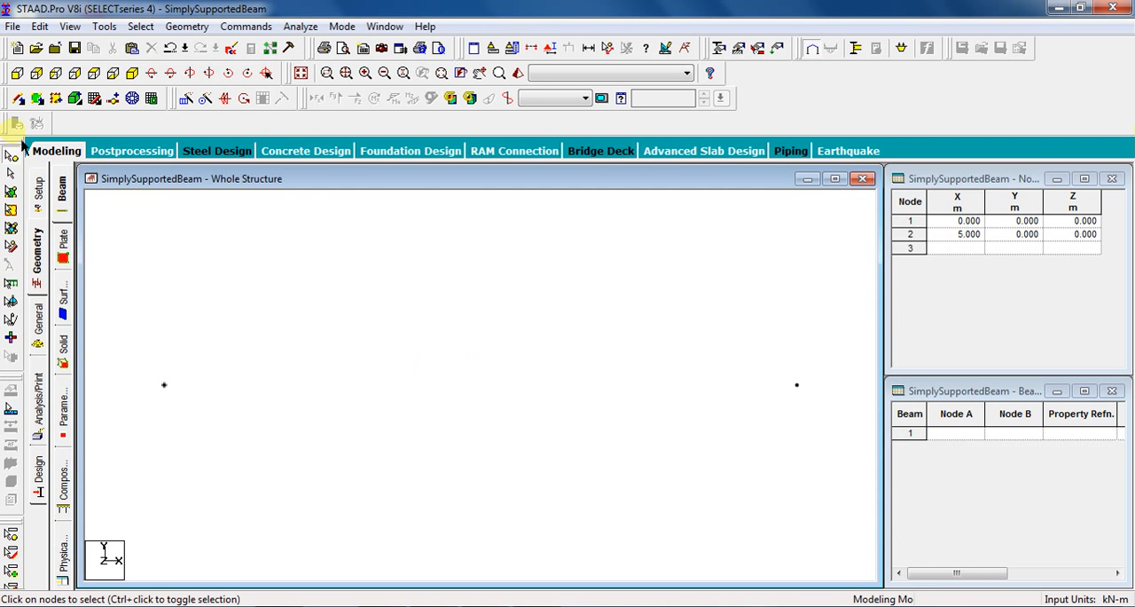
Add a beam from node 1 to node 2 and leave the beam drawing mode.
left_click(21, 103)
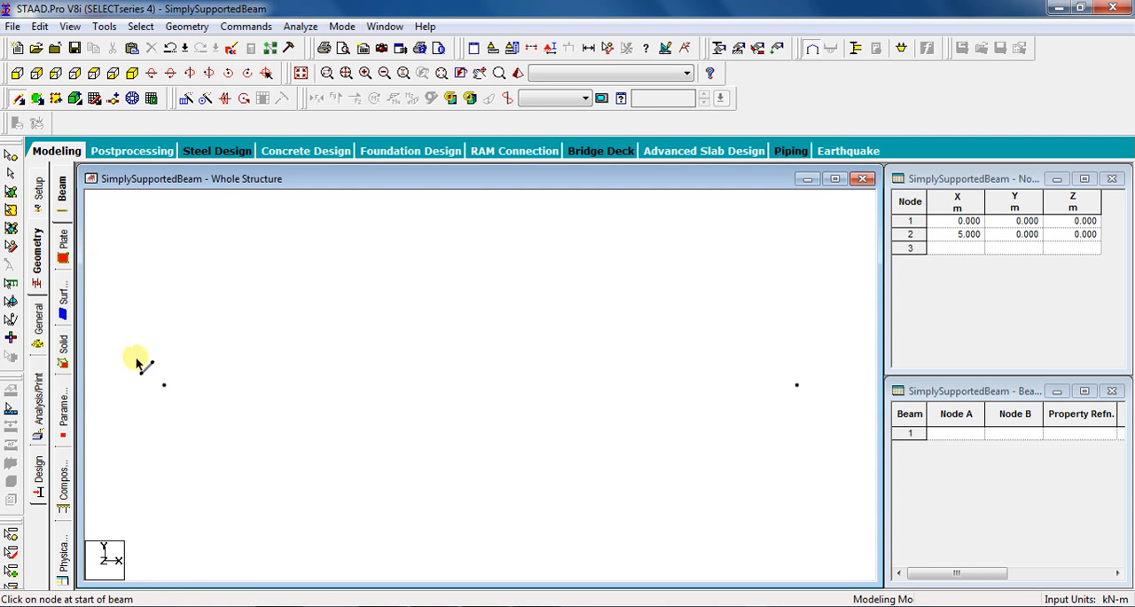
left_click_drag(164, 385, 797, 385)
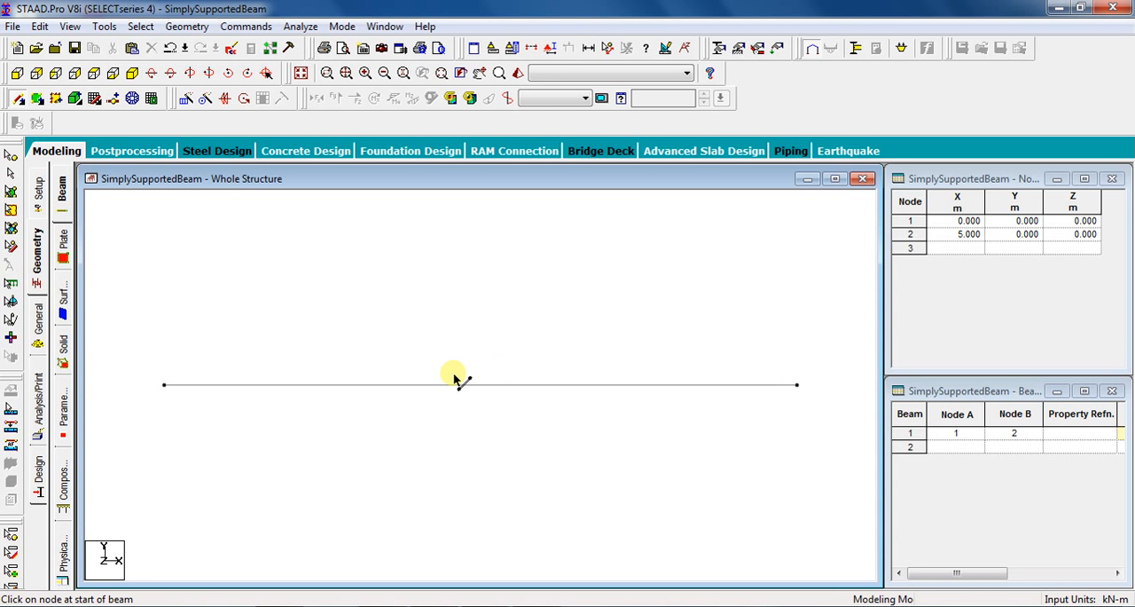
key("Escape")
Create a pinned support definition for the structure.
left_click(45, 344)
left_click(64, 328)
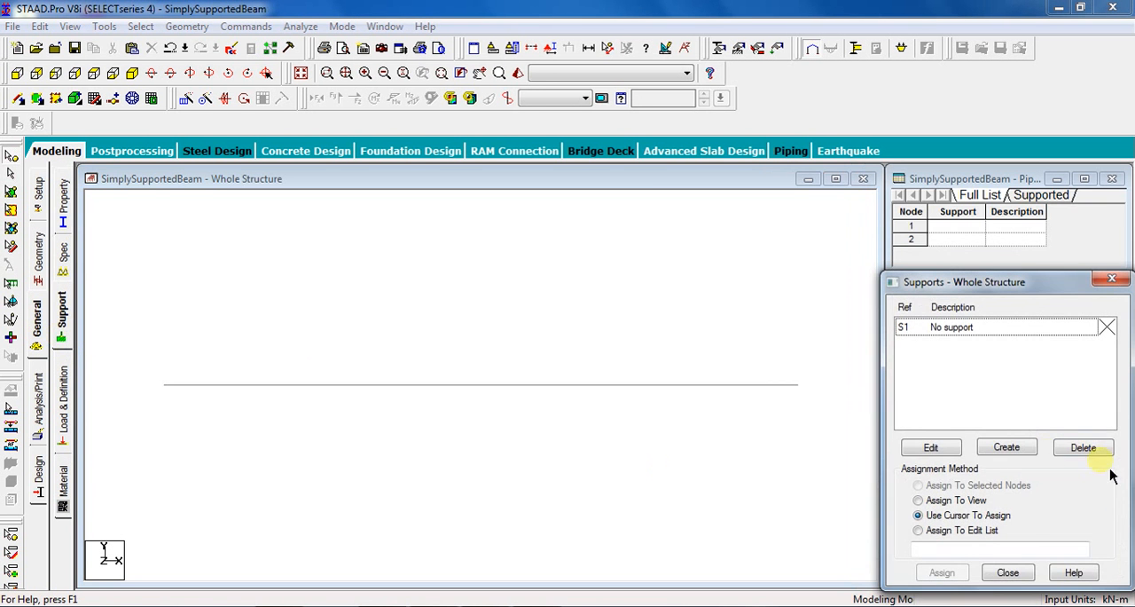
left_click(1029, 451)
left_click(870, 247)
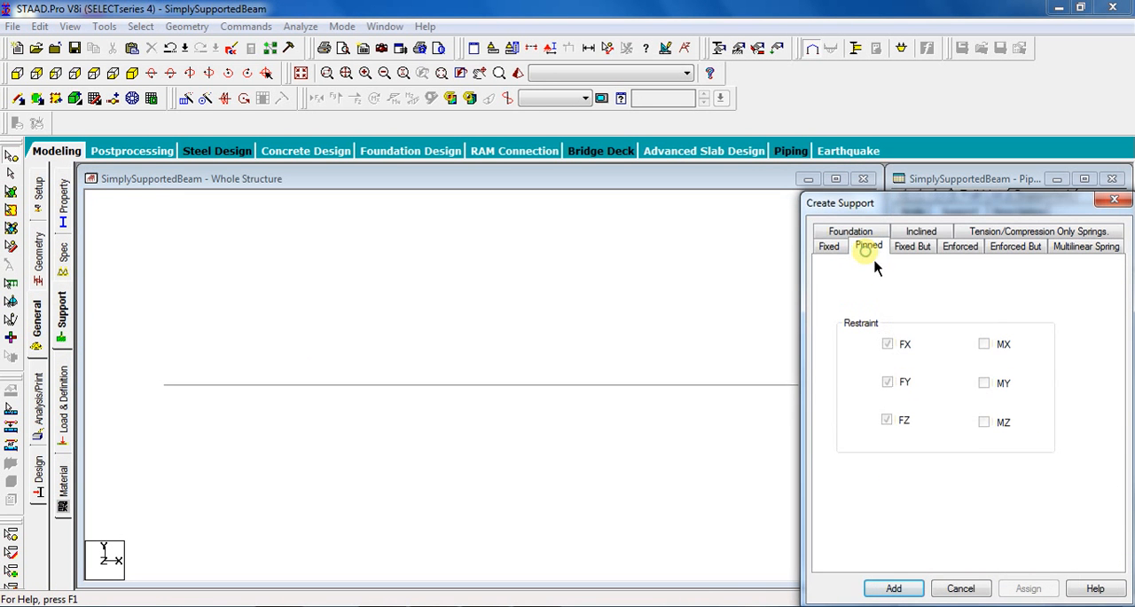
left_click(893, 587)
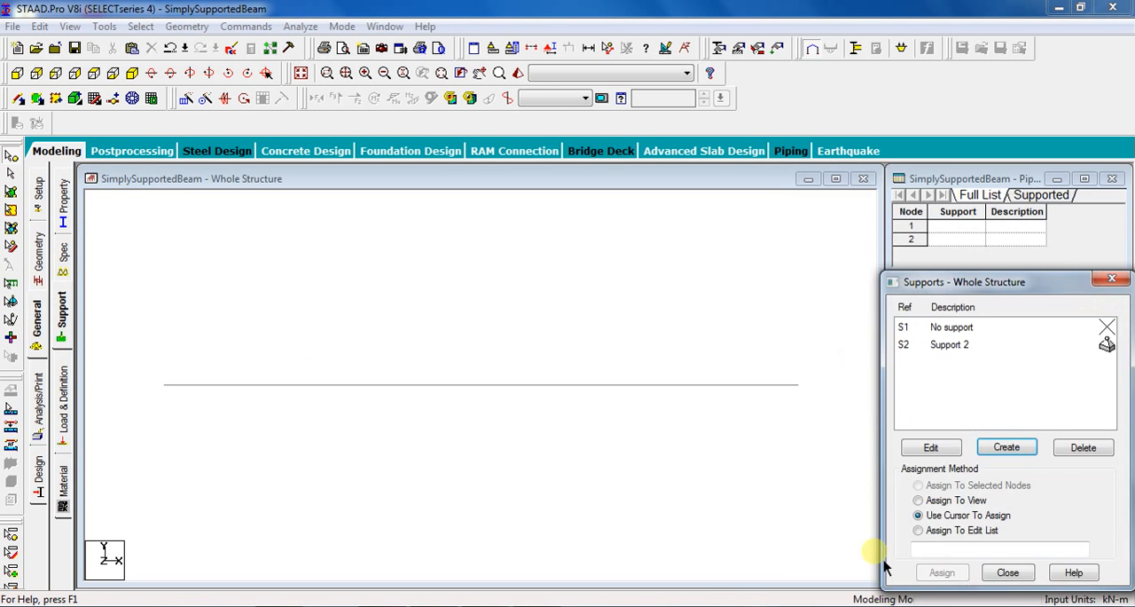
Assign the pinned support to the selected nodes at both ends of the beam.
left_click(966, 354)
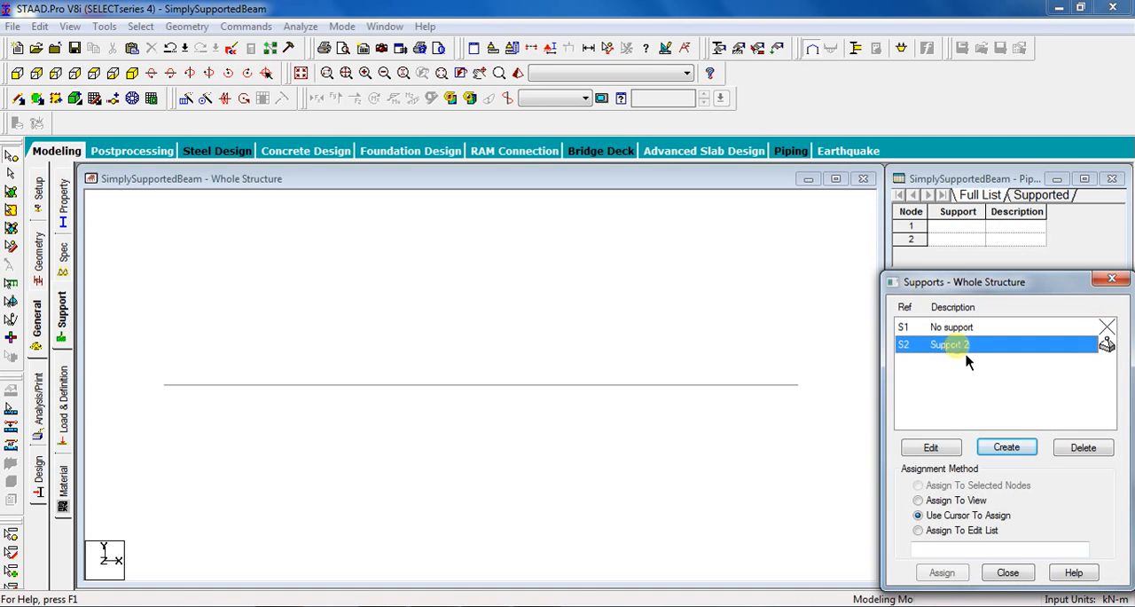
left_click(142, 363)
left_click_drag(158, 378, 808, 410)
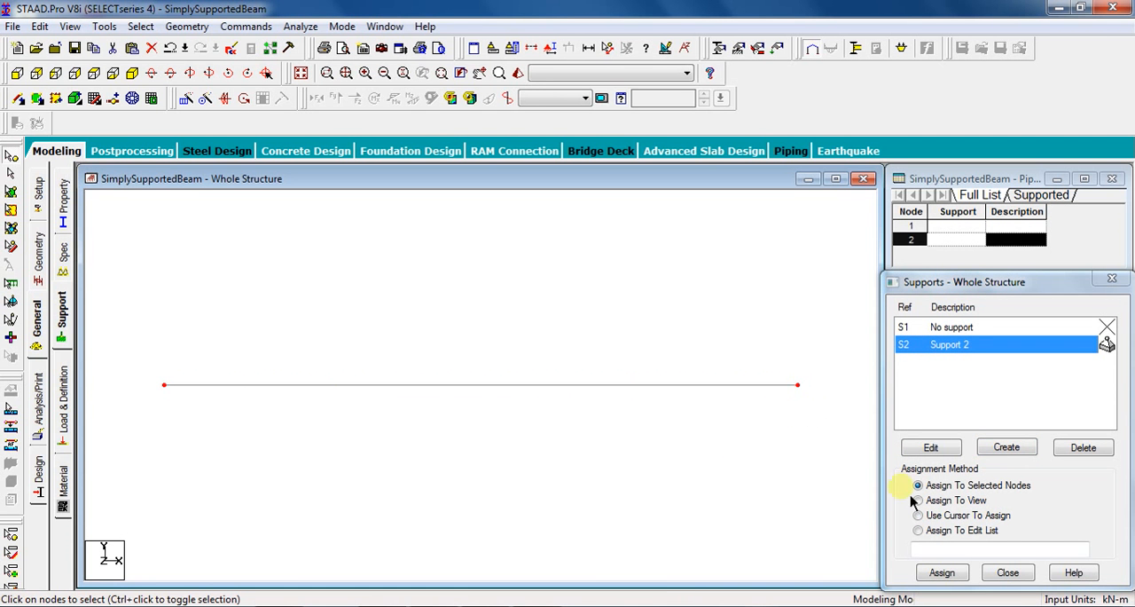
left_click(958, 487)
left_click(942, 573)
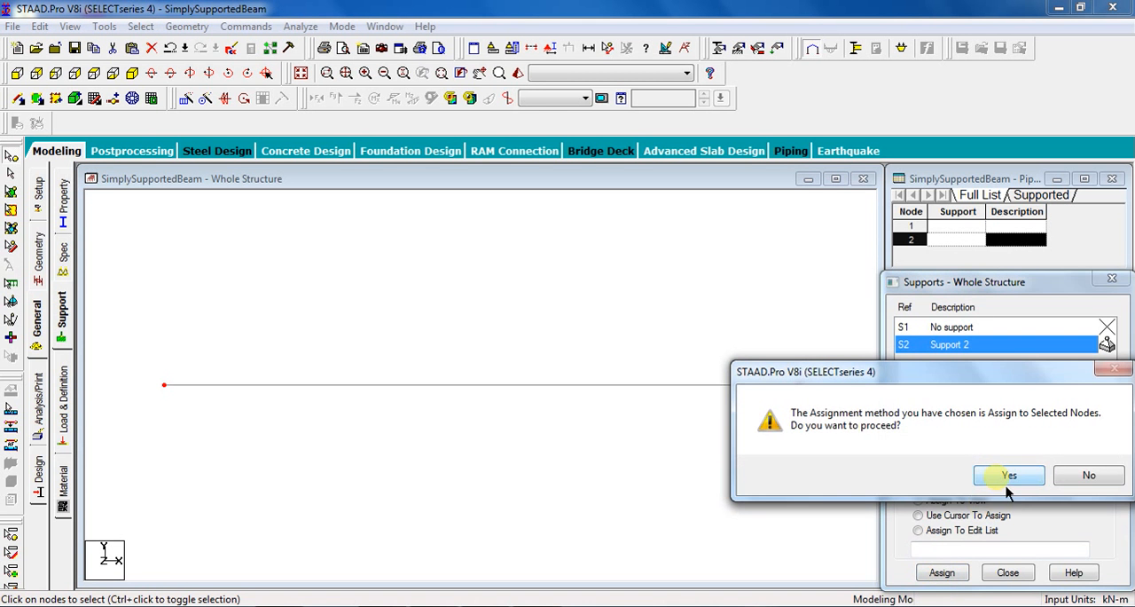
left_click(1008, 488)
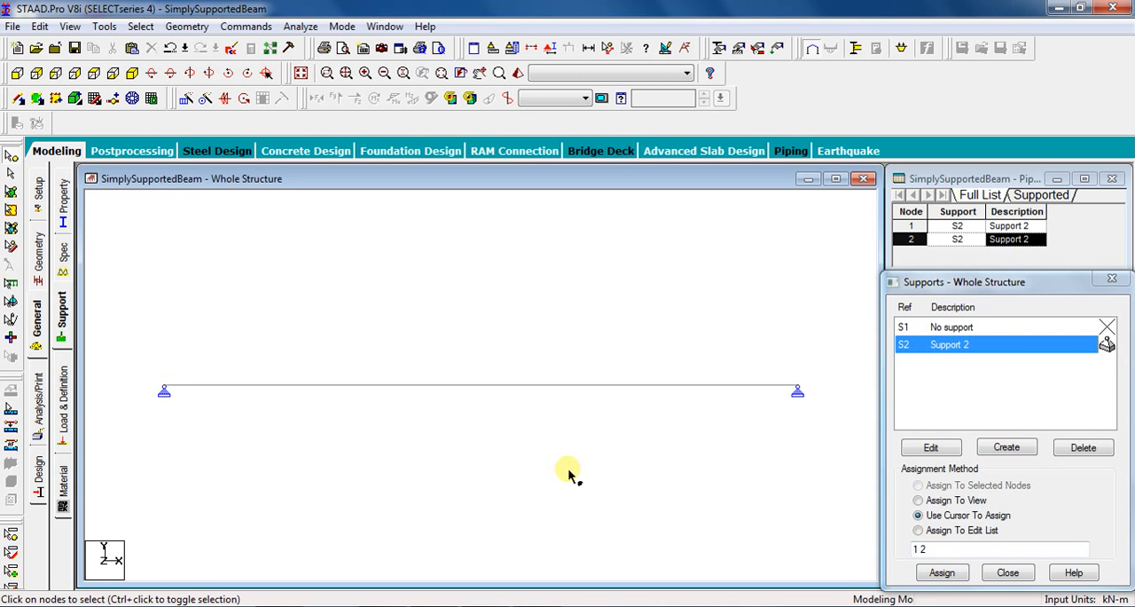
Add primary load case 1 titled UDL with loading type None.
left_click(64, 400)
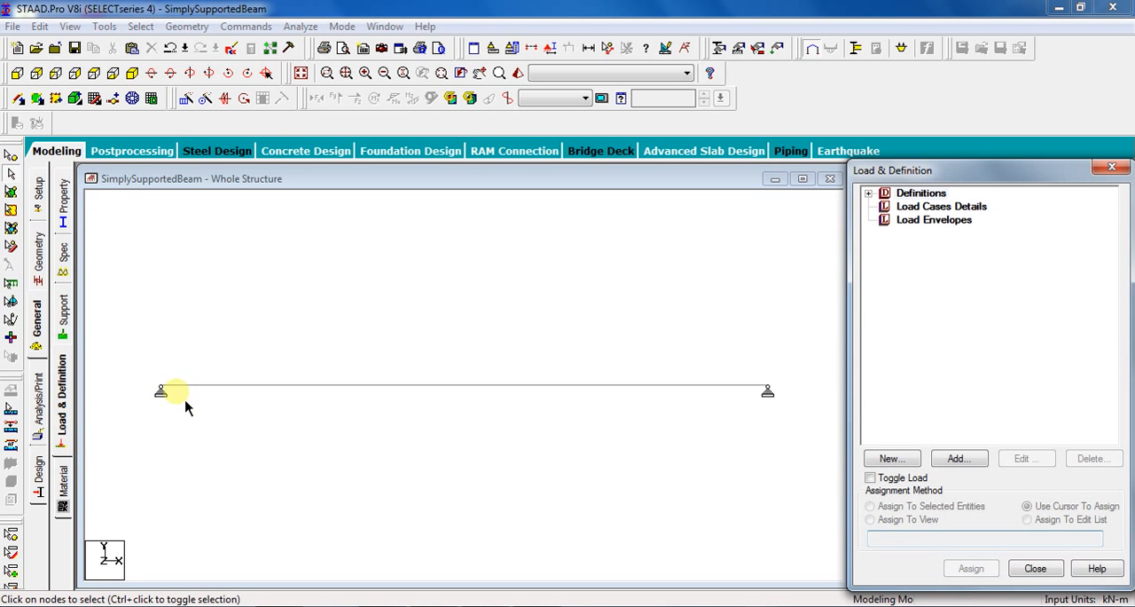
left_click(956, 207)
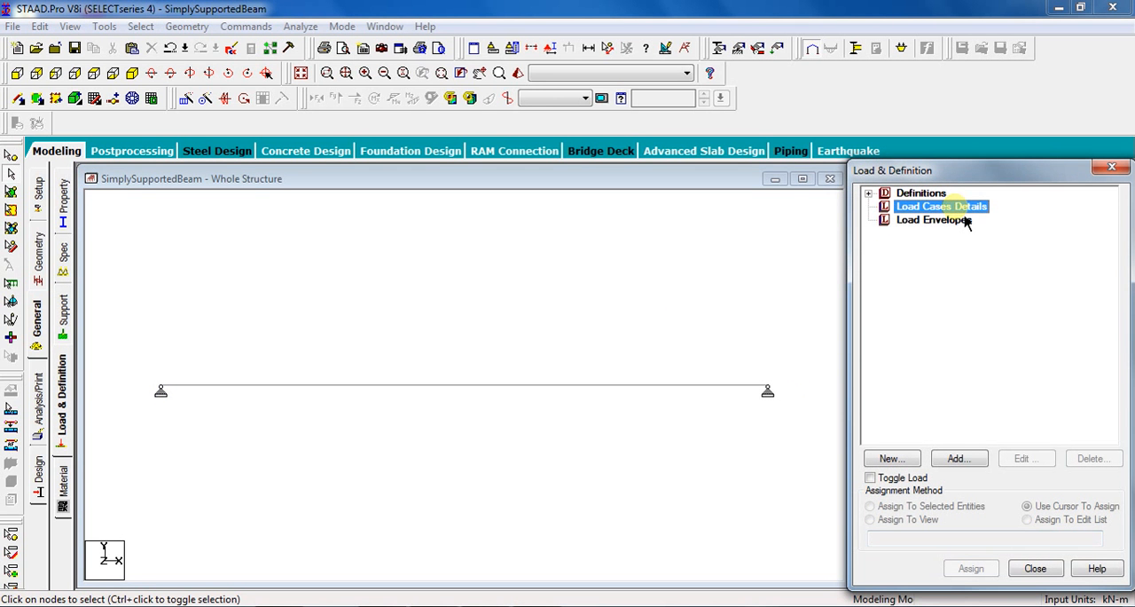
left_click(960, 462)
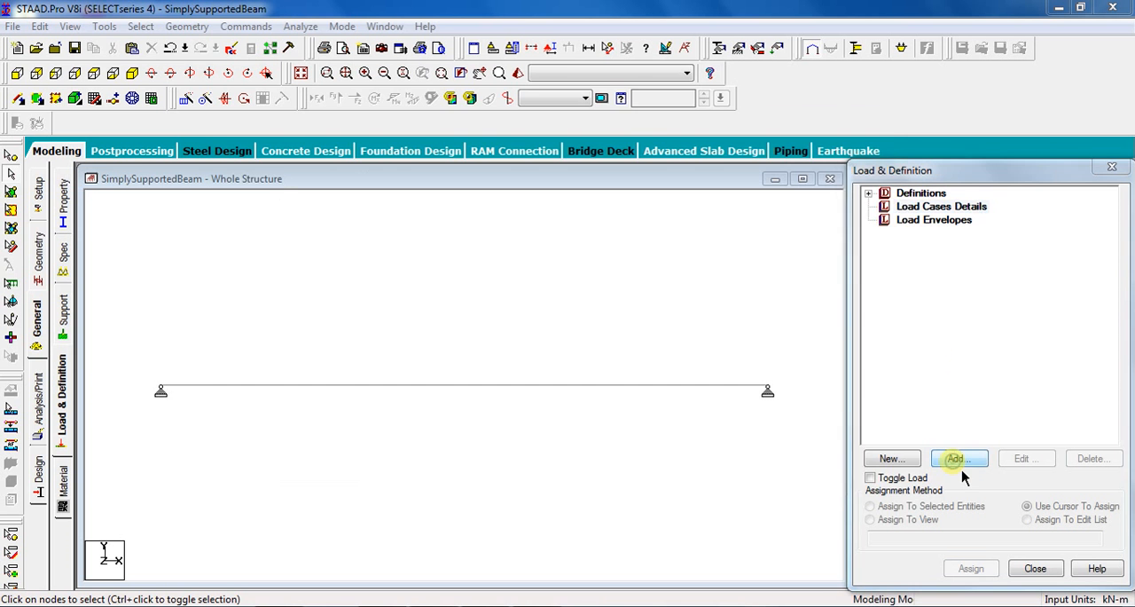
left_click(610, 218)
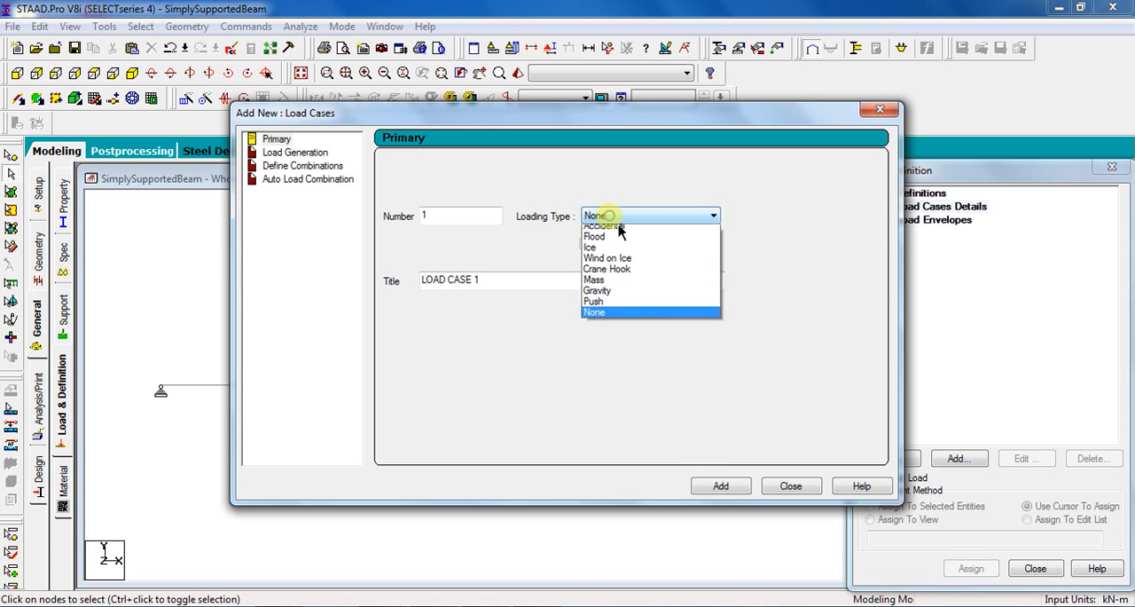
left_click(608, 216)
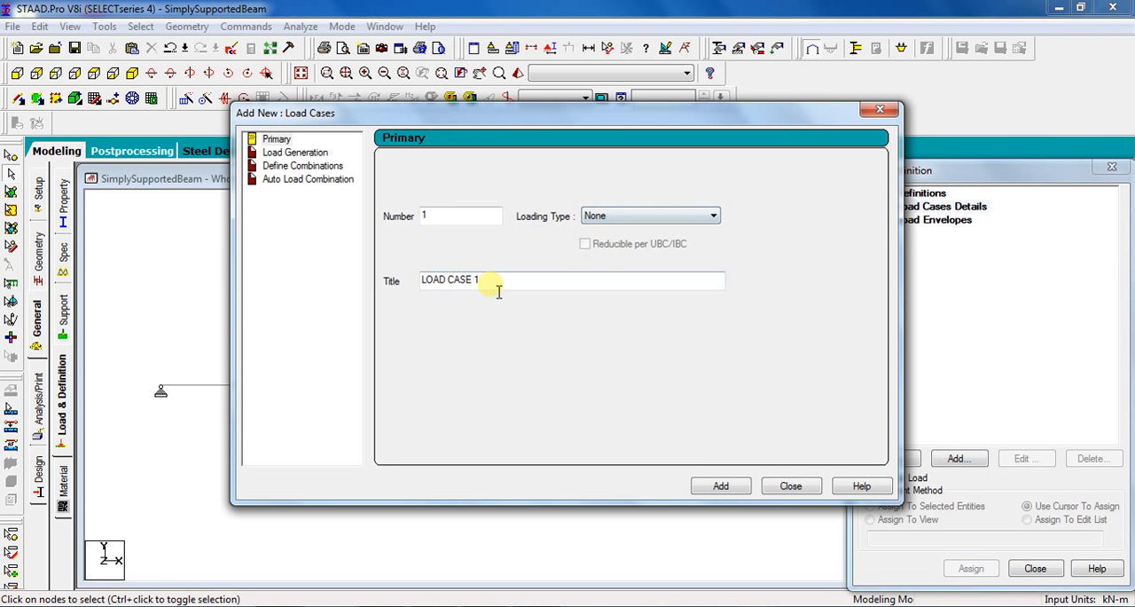
left_click_drag(497, 287, 408, 283)
type("UD")
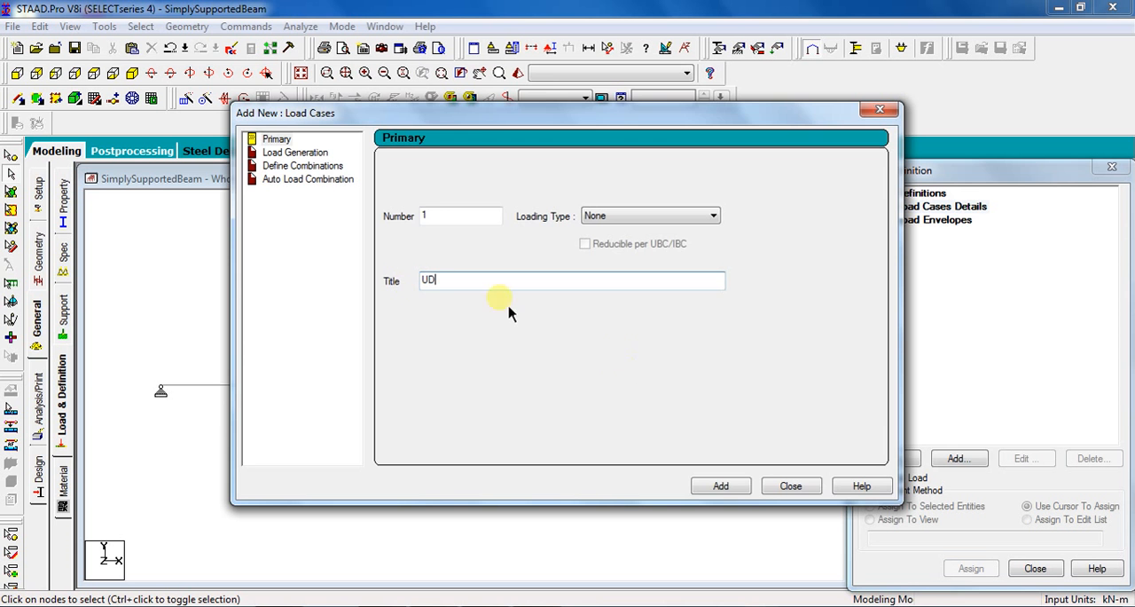
type("L")
left_click(736, 488)
left_click(790, 495)
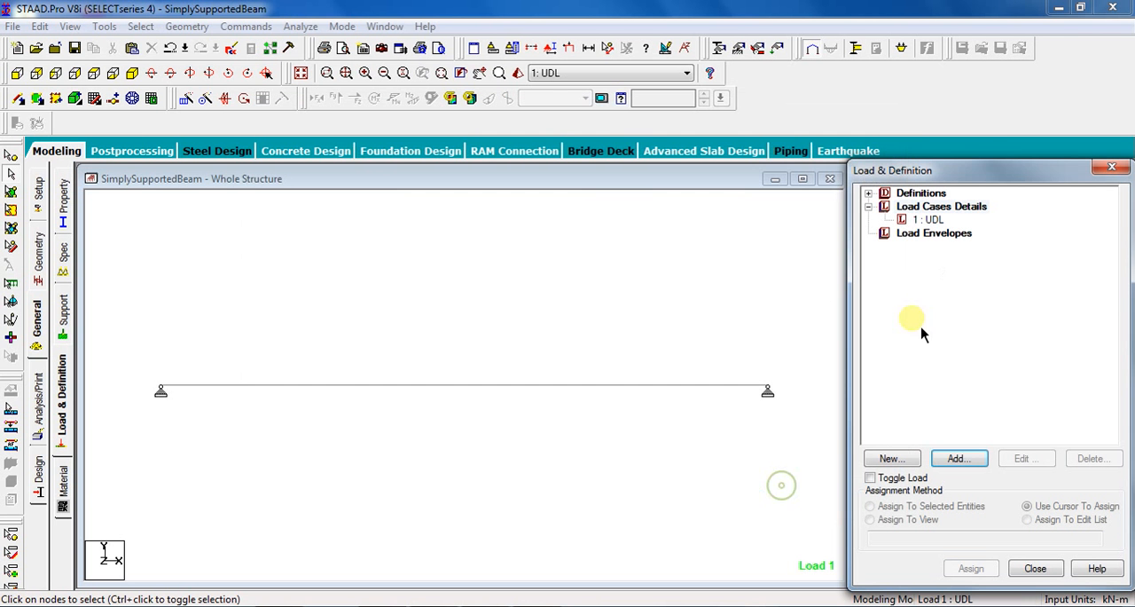
Add a uniform force member load of -20 kN/m in the GY direction to load case 1 UDL.
left_click(929, 220)
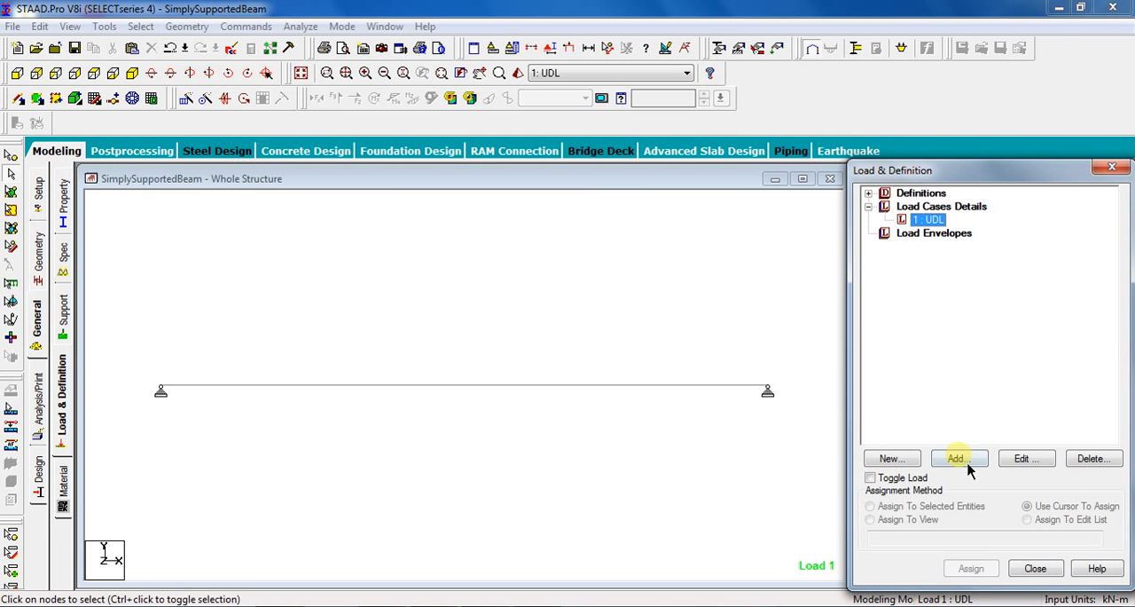
left_click(957, 458)
left_click(224, 105)
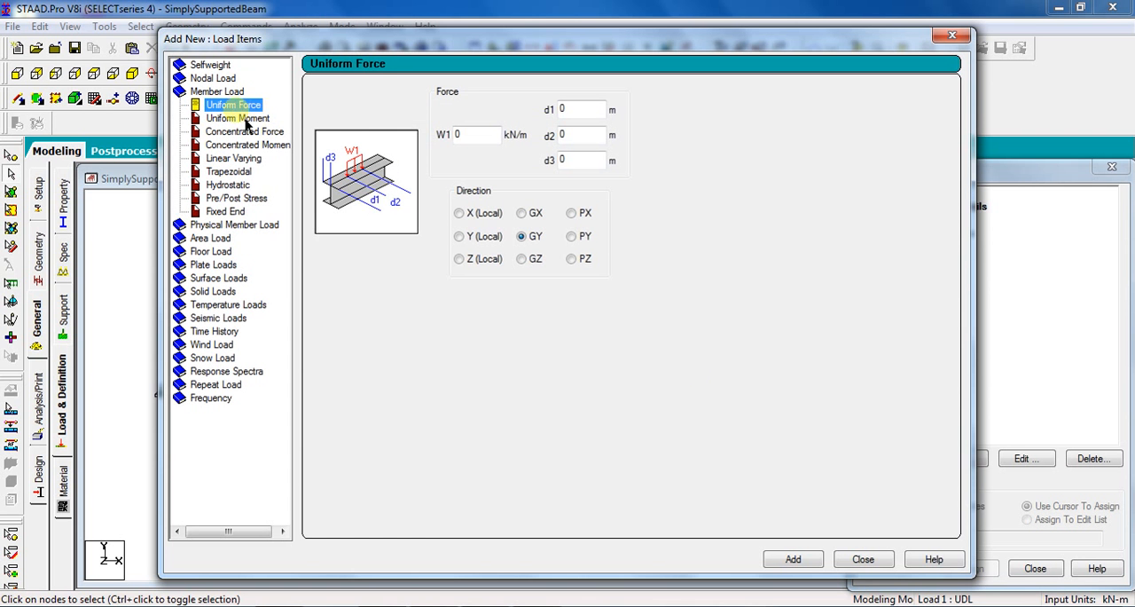
double_click(459, 134)
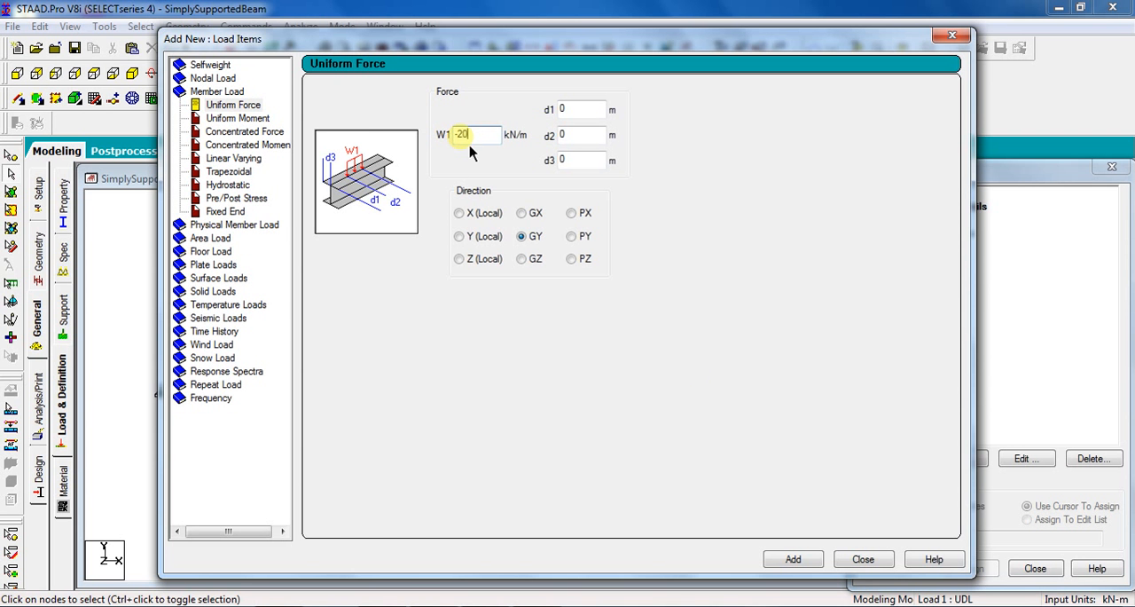
left_click(473, 132)
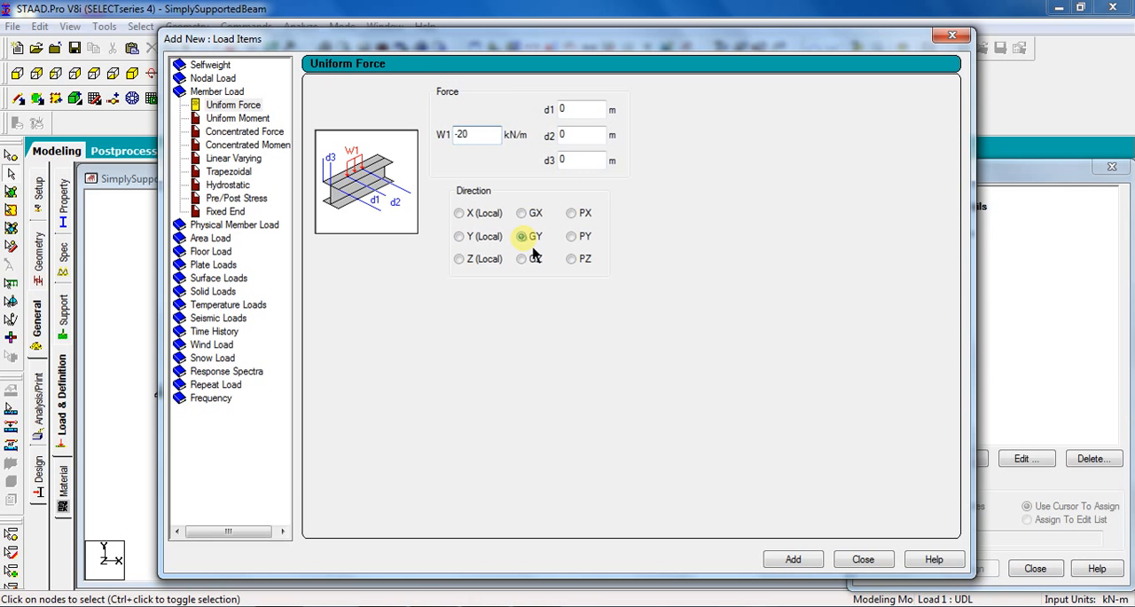
left_click(792, 560)
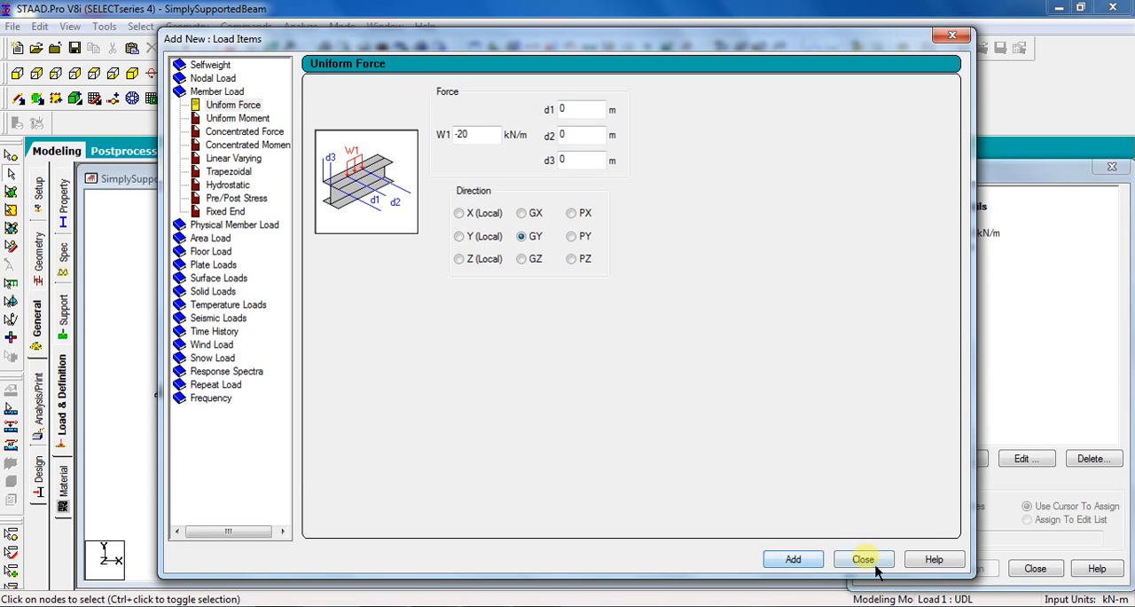
left_click(862, 560)
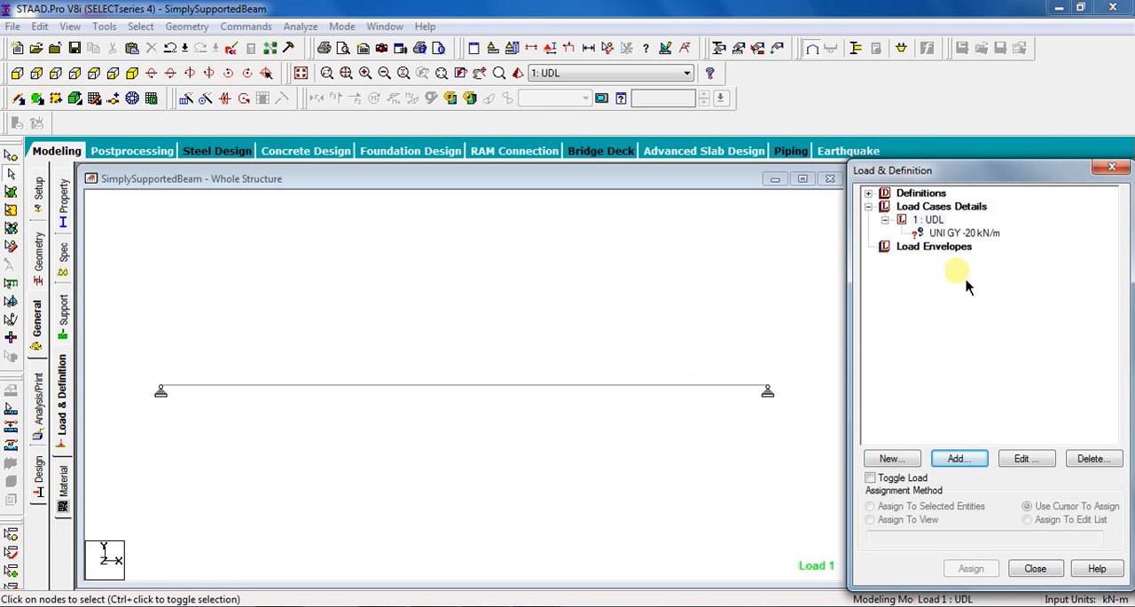
Assign the -20 kN/m uniform force to the selected beam and adjust the load display in the structure view.
left_click(975, 235)
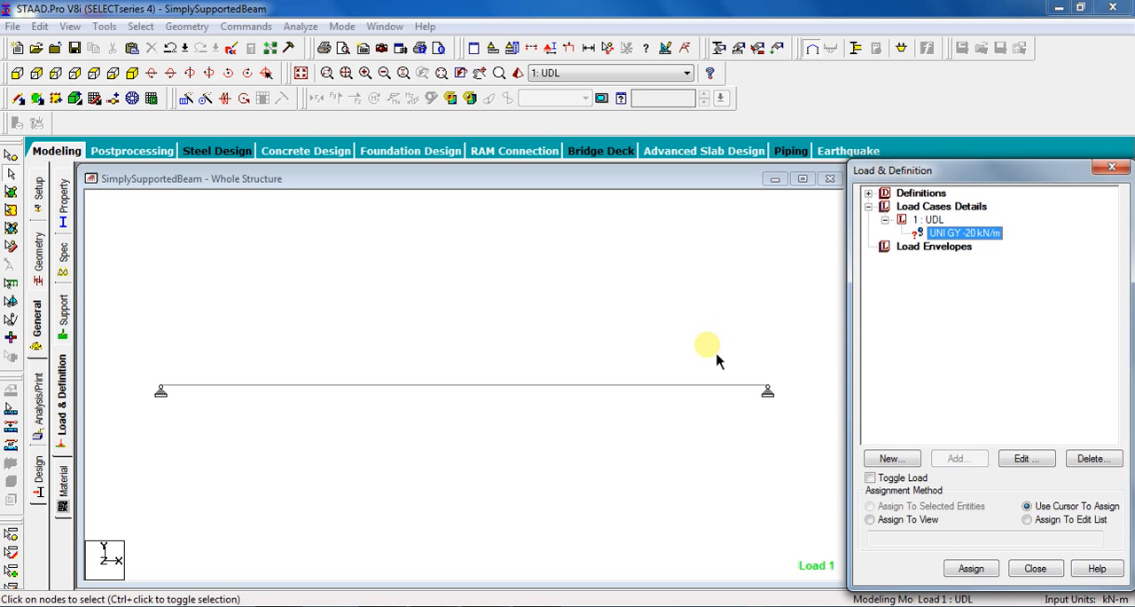
left_click(714, 389)
left_click(871, 505)
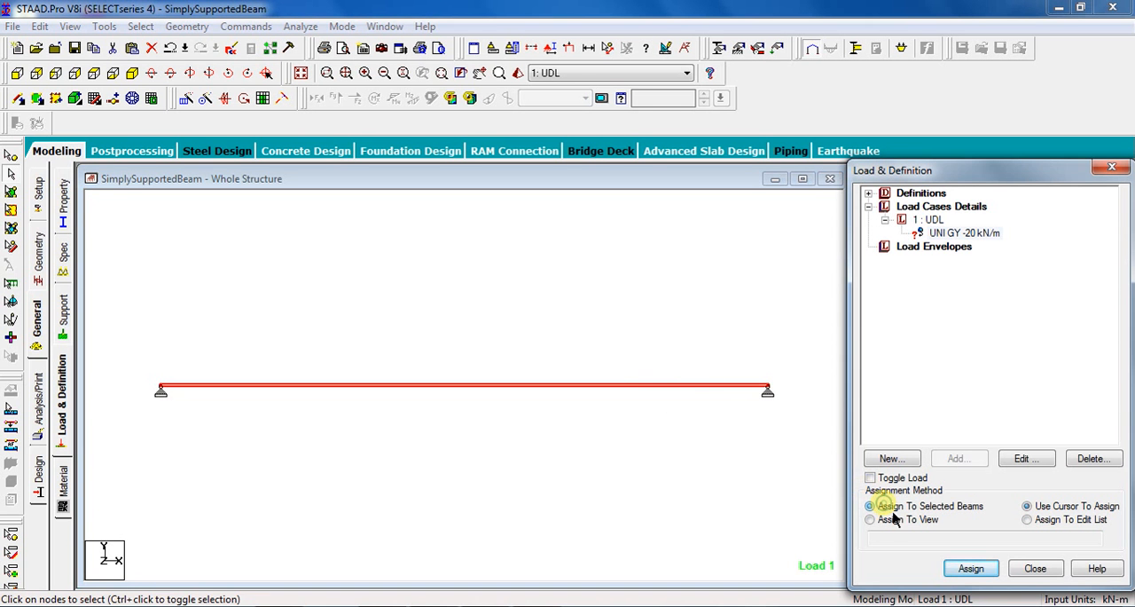
left_click(973, 568)
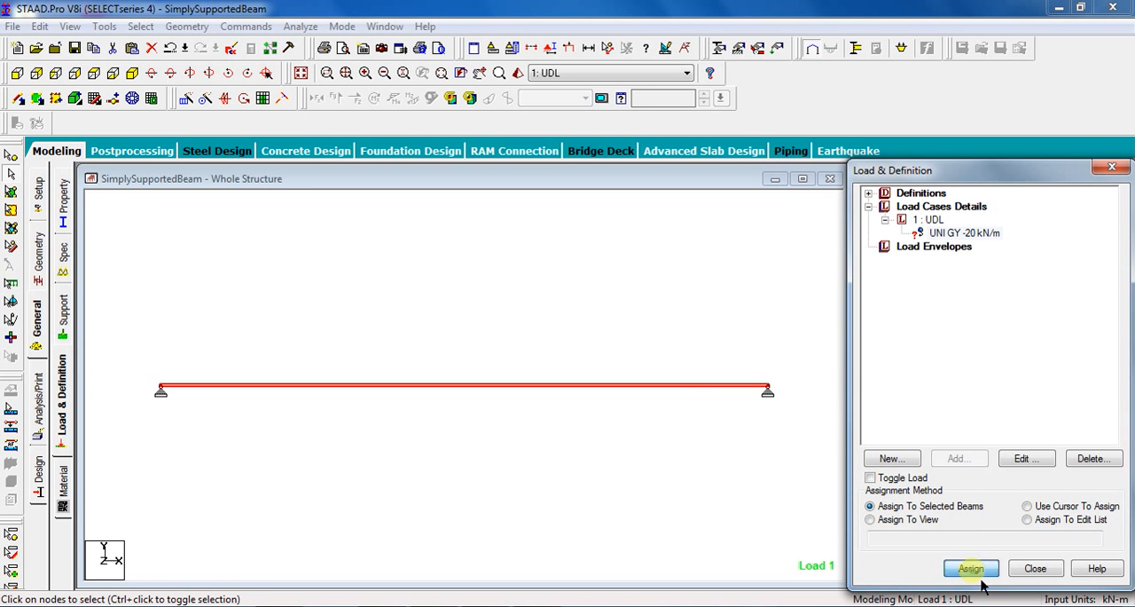
left_click(1002, 423)
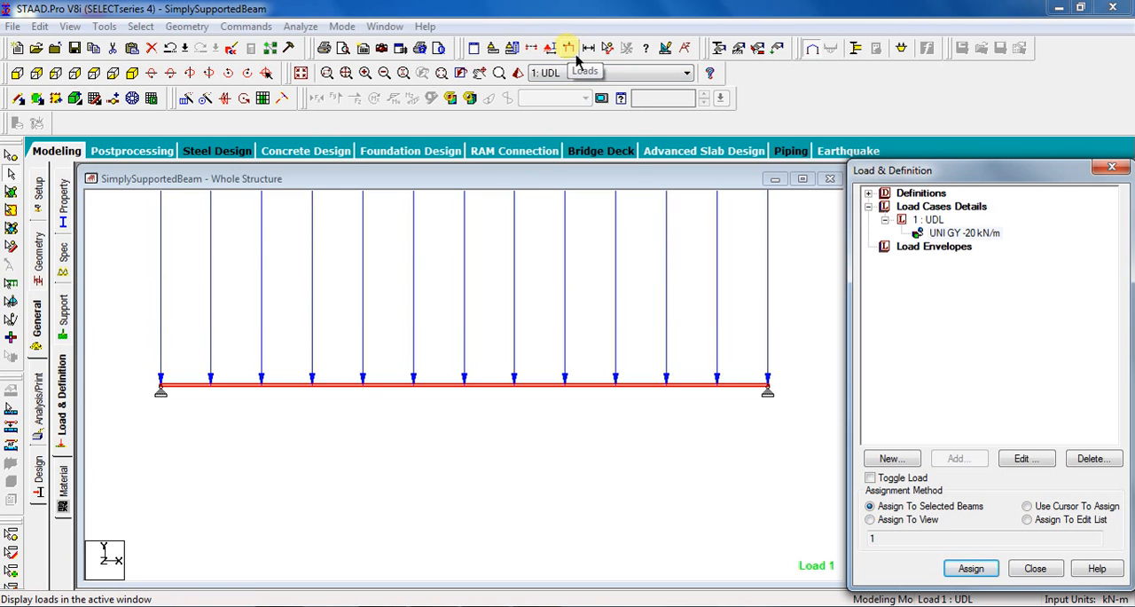
left_click(575, 57)
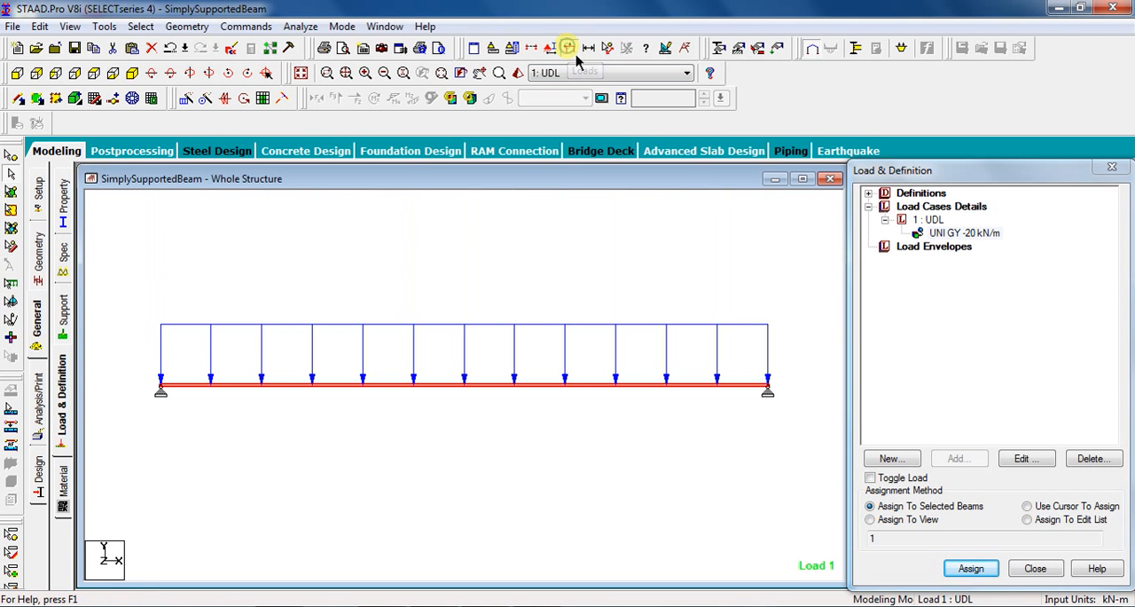
left_click(187, 284)
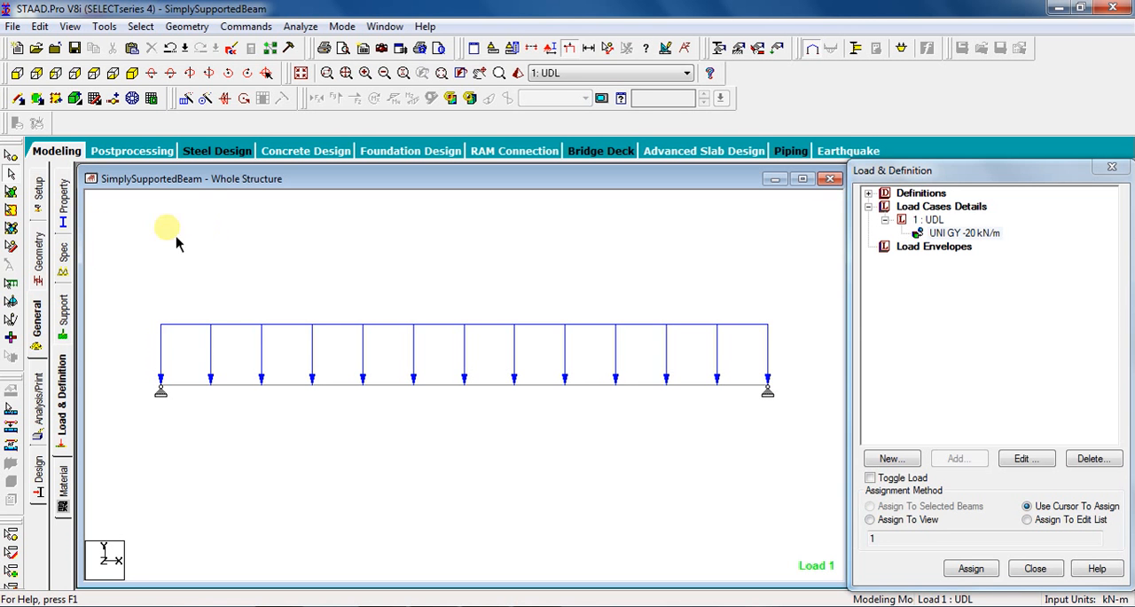
Define a rectangular concrete section with YD 0.38 m and ZD 0.23 m.
left_click(63, 202)
left_click(1076, 439)
left_click(328, 179)
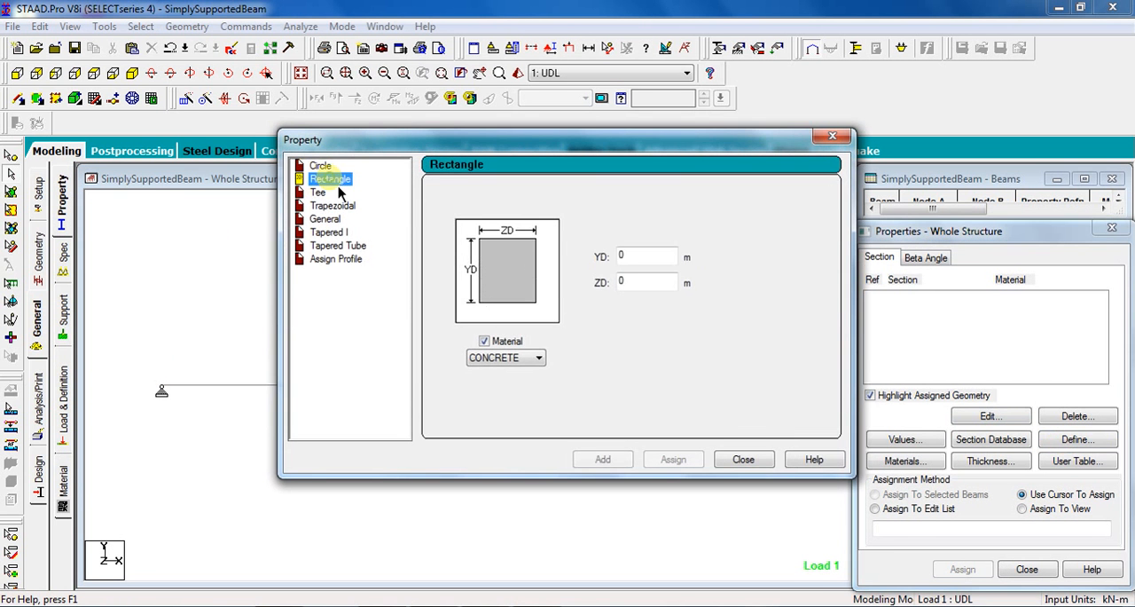
left_click(650, 282)
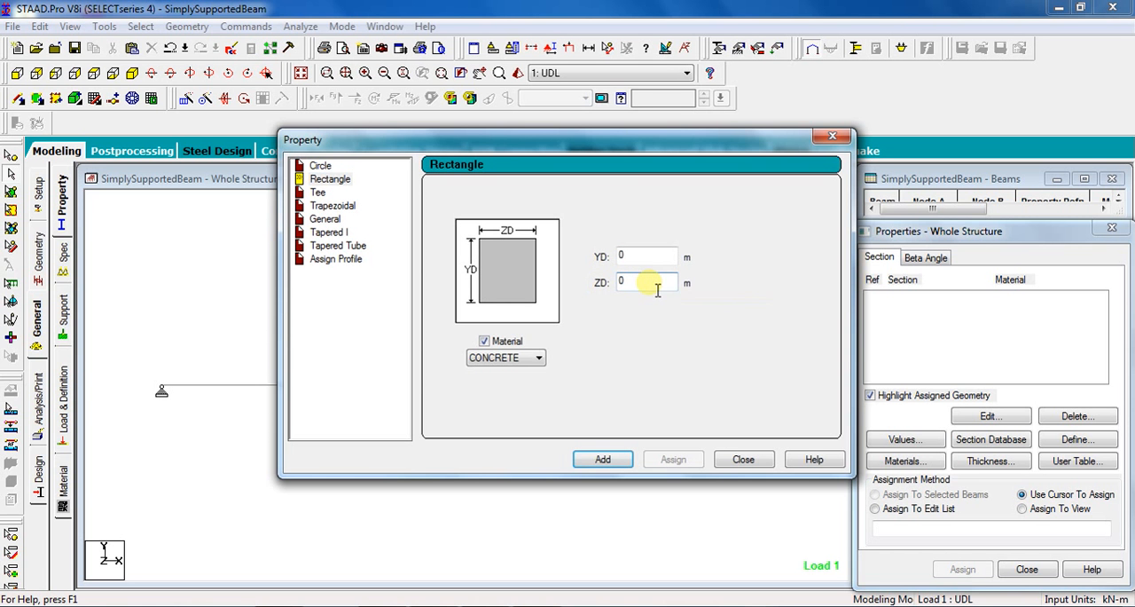
left_click(503, 404)
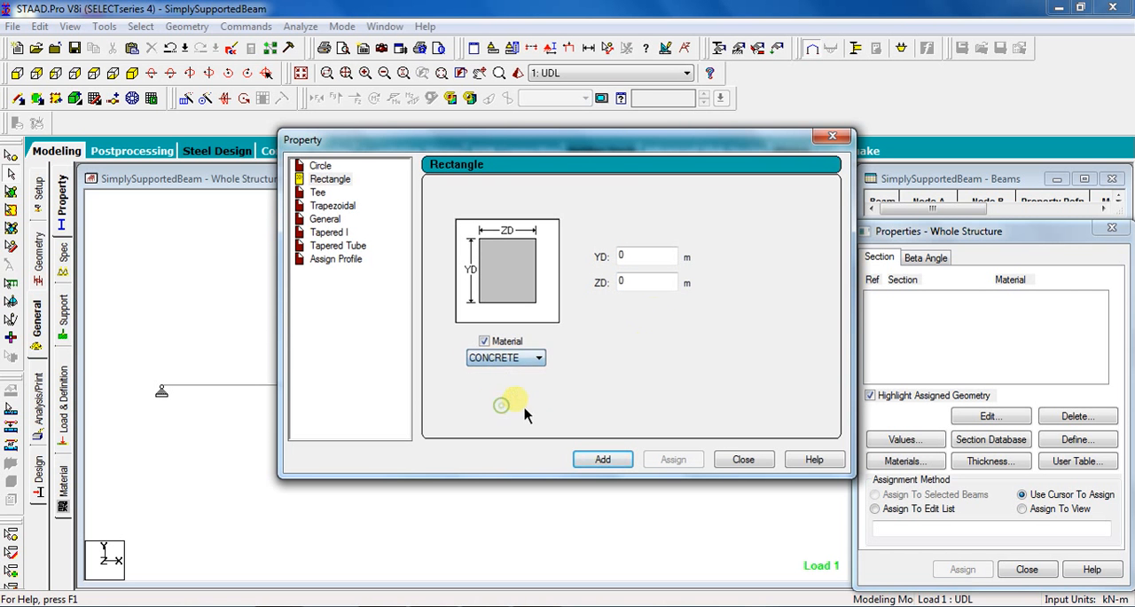
left_click(659, 293)
type(".23")
left_click(653, 259)
type(".38")
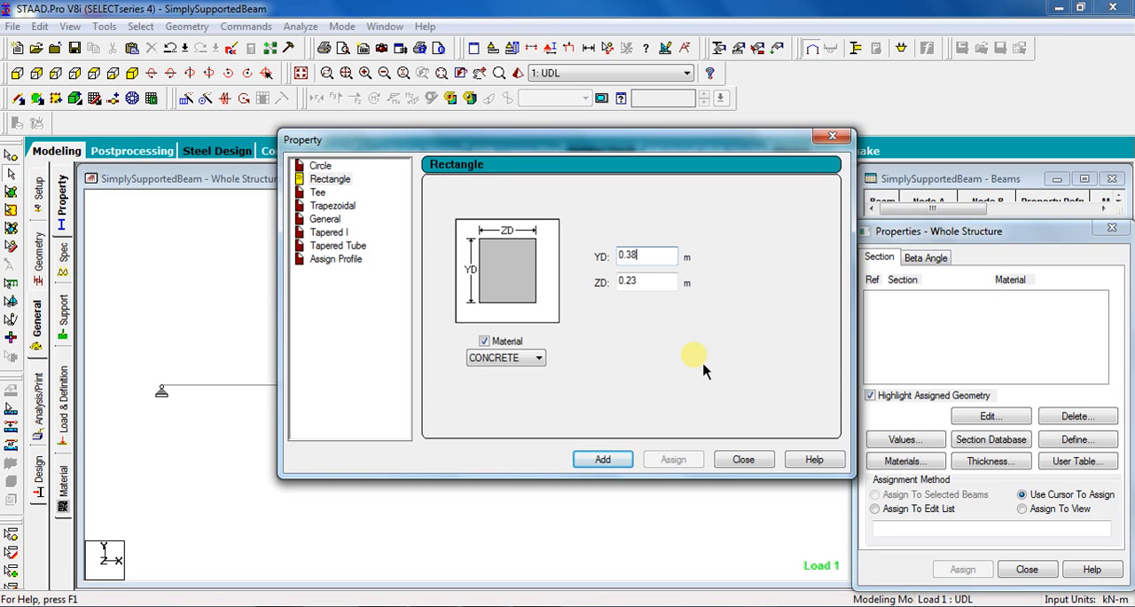
left_click(603, 459)
left_click(740, 460)
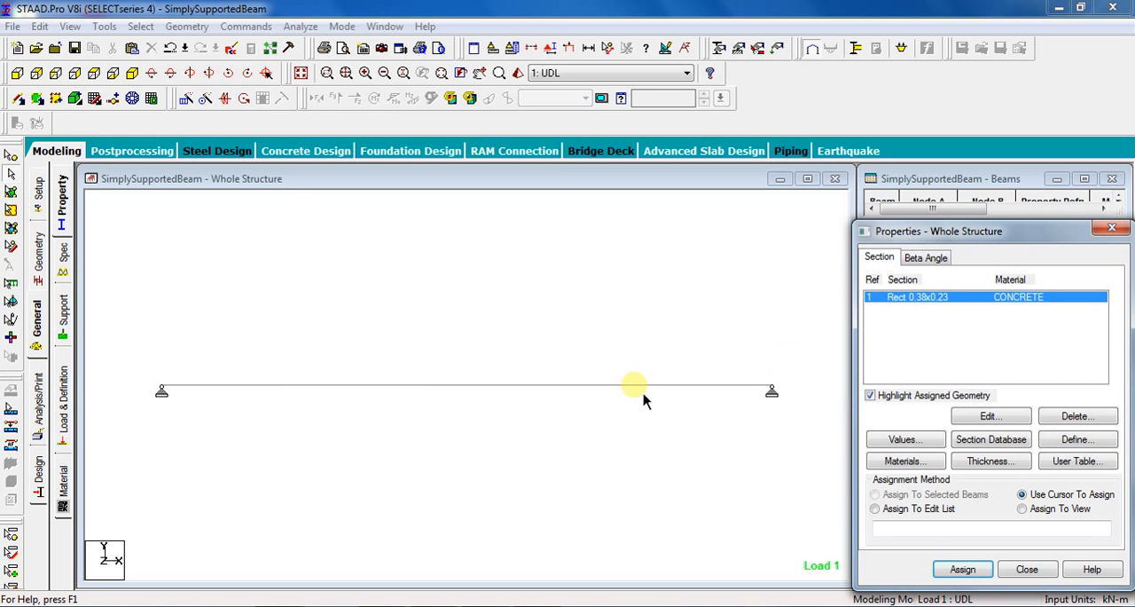
Assign the rectangular 0.38x0.23 concrete section to the selected beam.
left_click(619, 386)
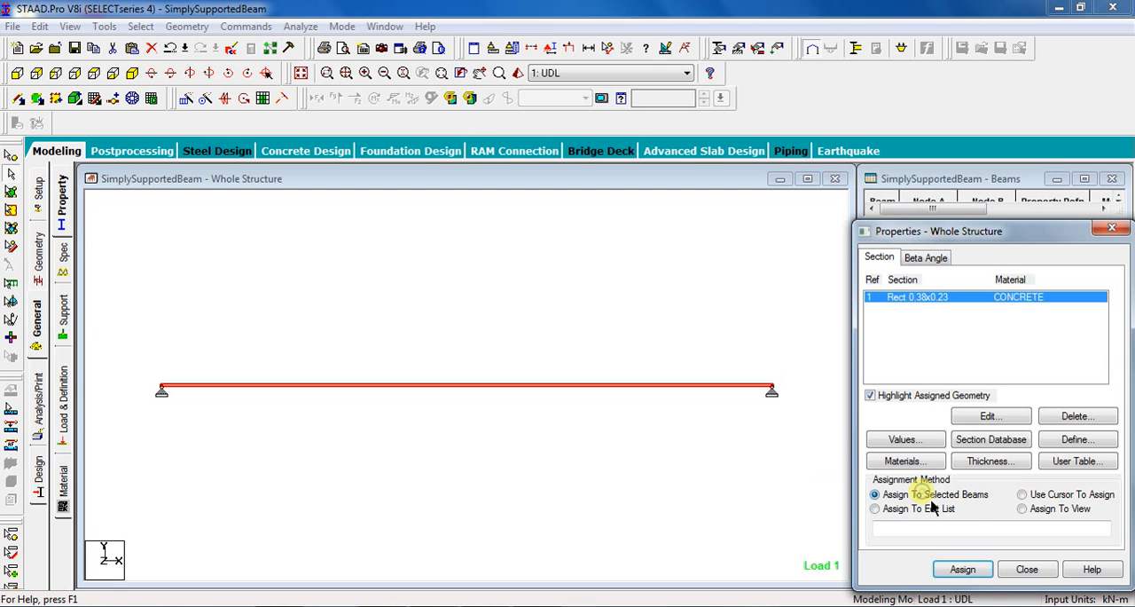
left_click(963, 568)
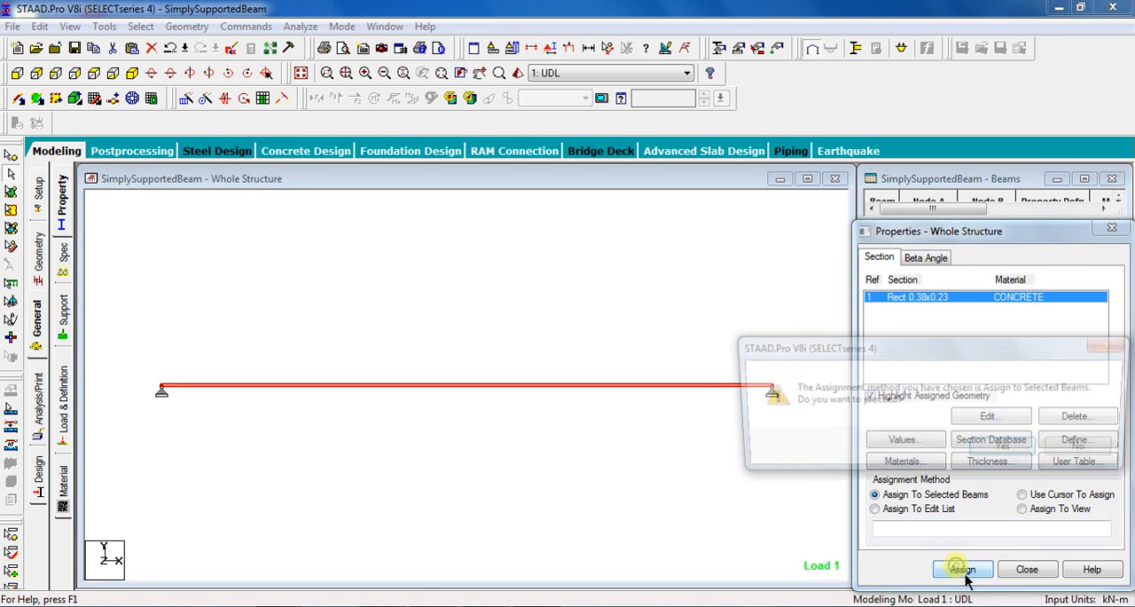
left_click(1005, 449)
left_click(529, 511)
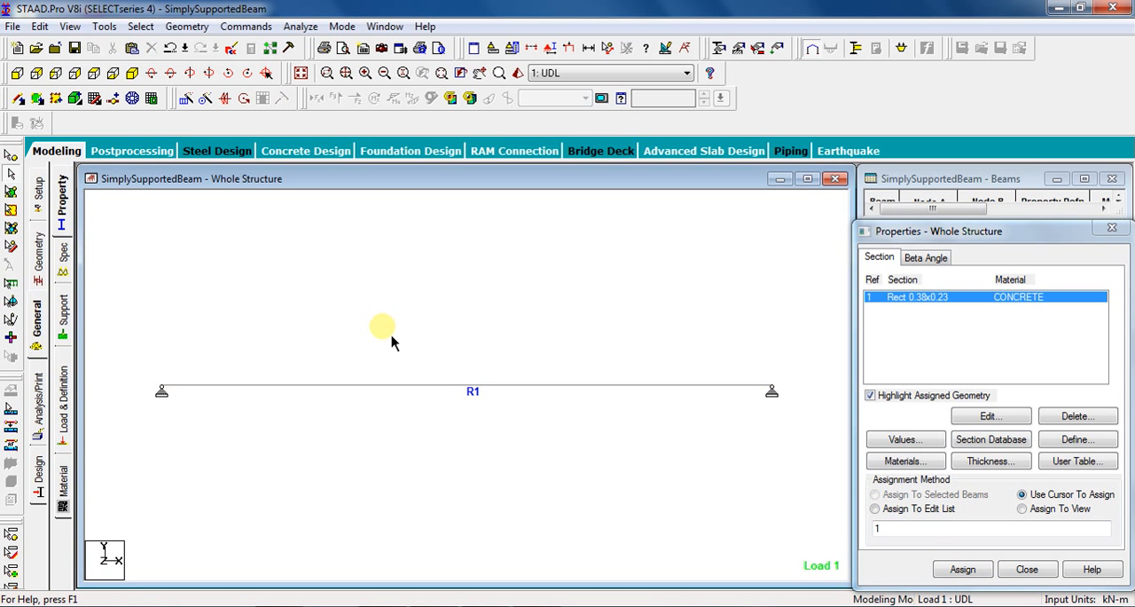
Add a Perform Analysis command with the No Print option.
left_click(247, 27)
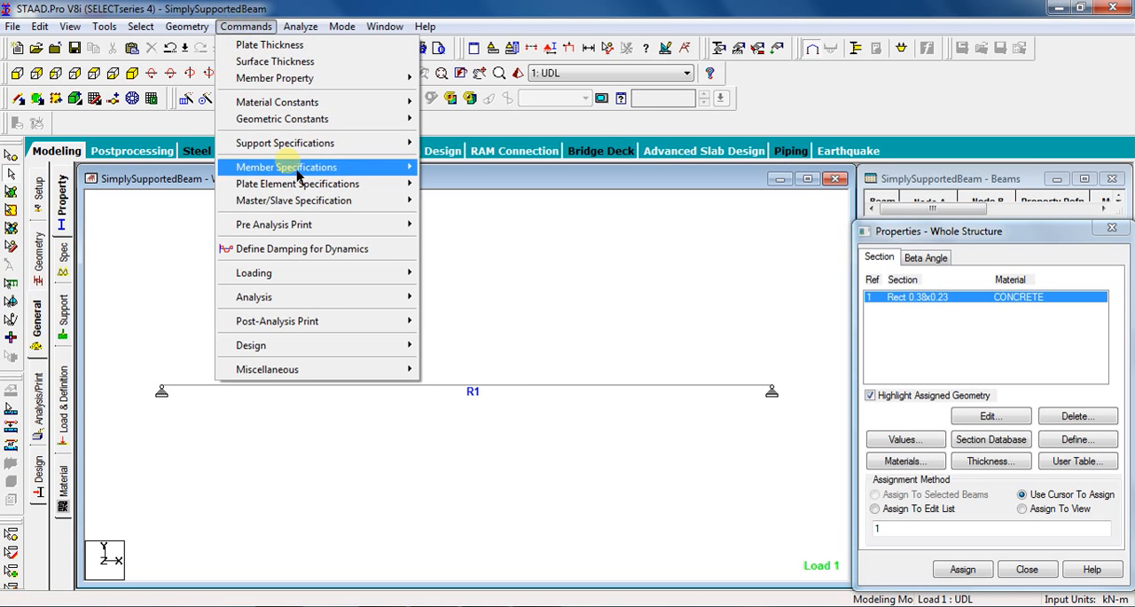
mouse_move(419, 302)
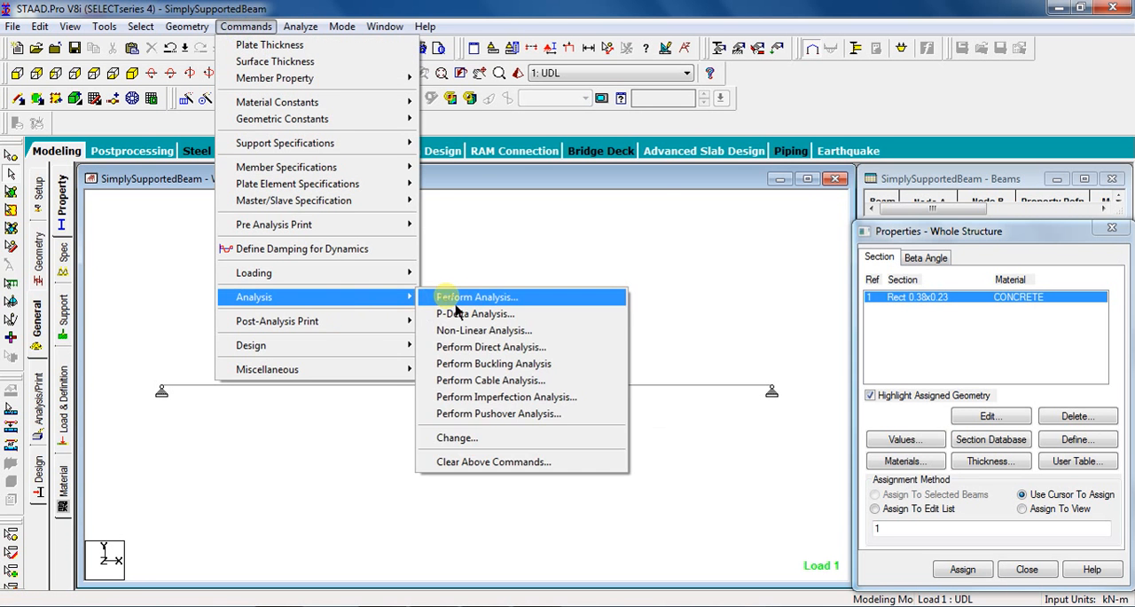
left_click(463, 298)
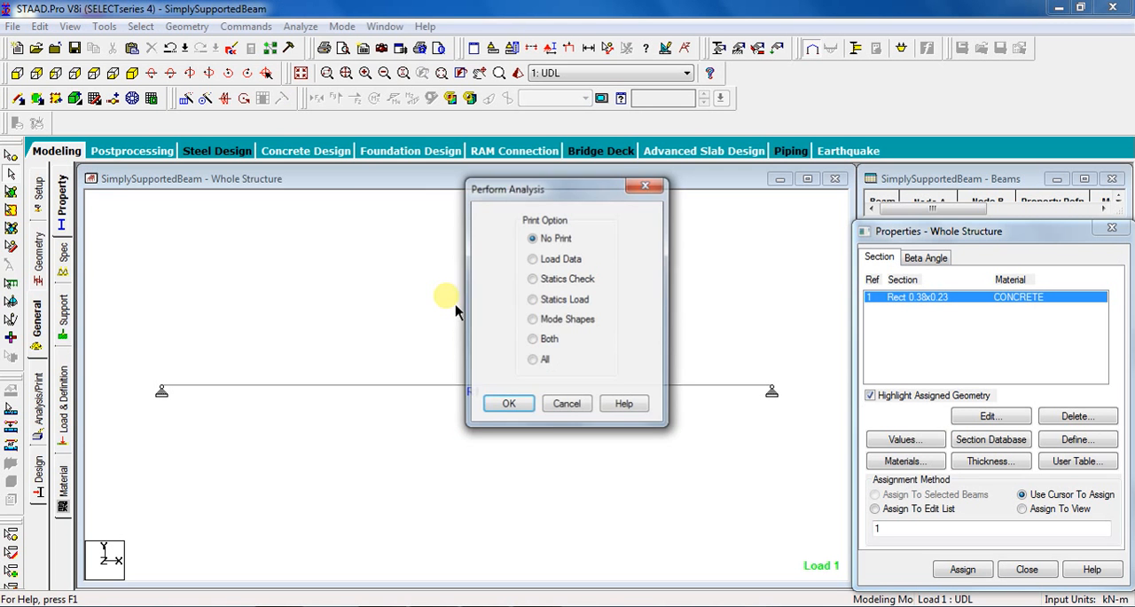
left_click(524, 406)
Run the analysis, saving the modified structure, and continue into Post Processing Mode for the results.
left_click(300, 26)
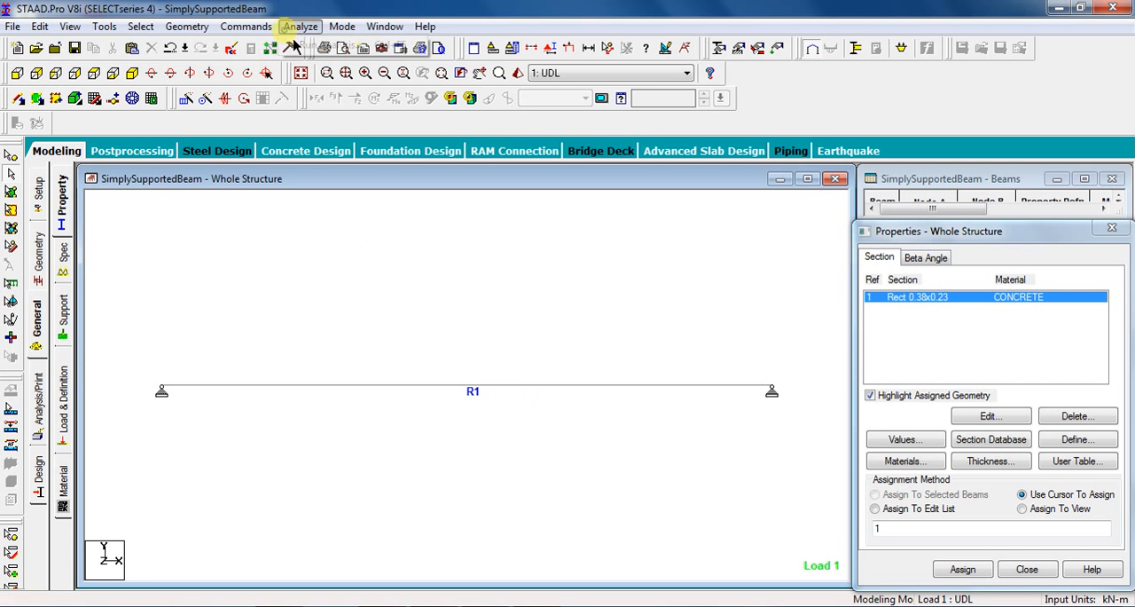
left_click(298, 45)
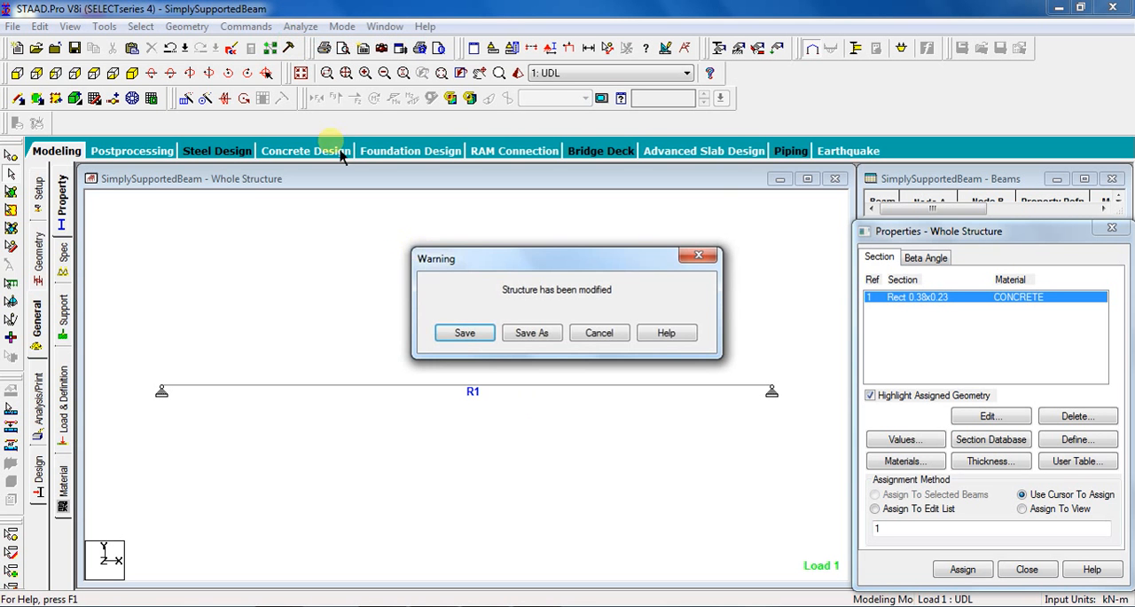
left_click(464, 335)
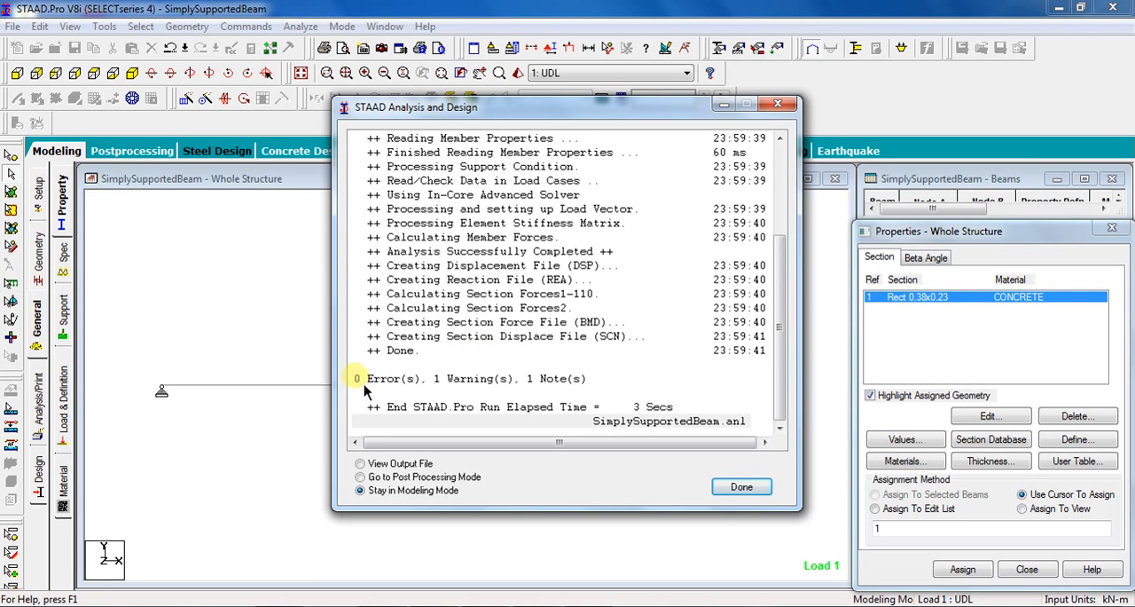
left_click(413, 383)
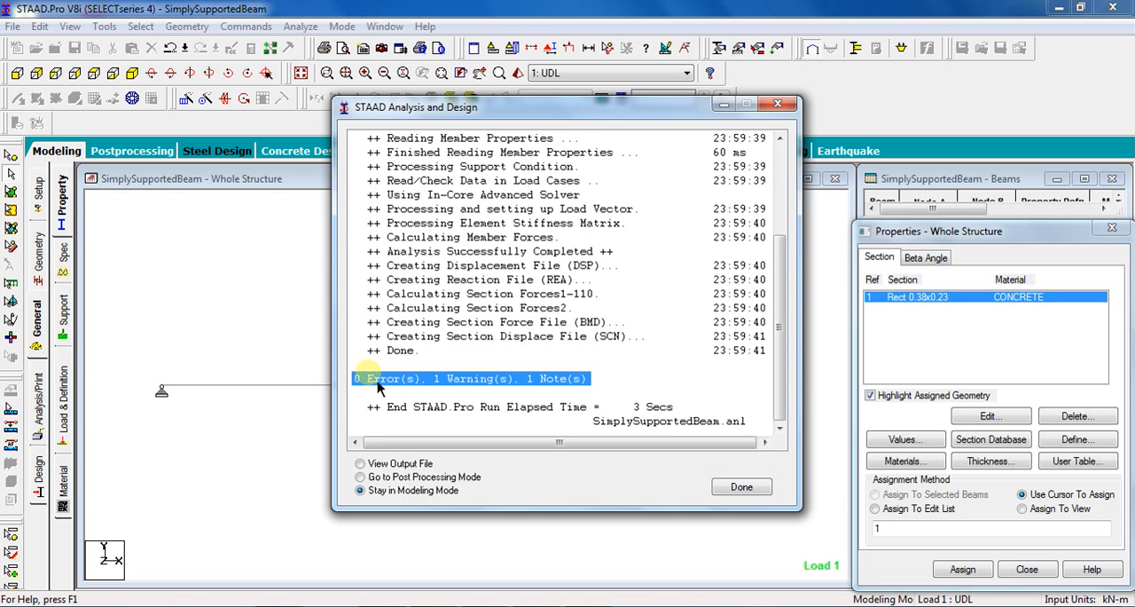
left_click(361, 477)
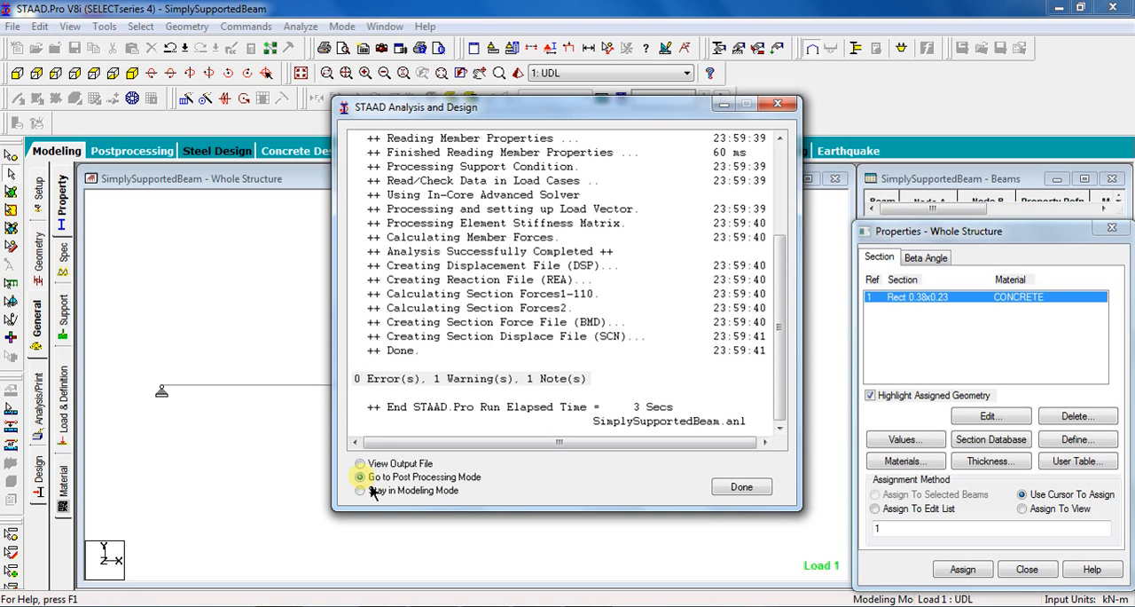
left_click(741, 488)
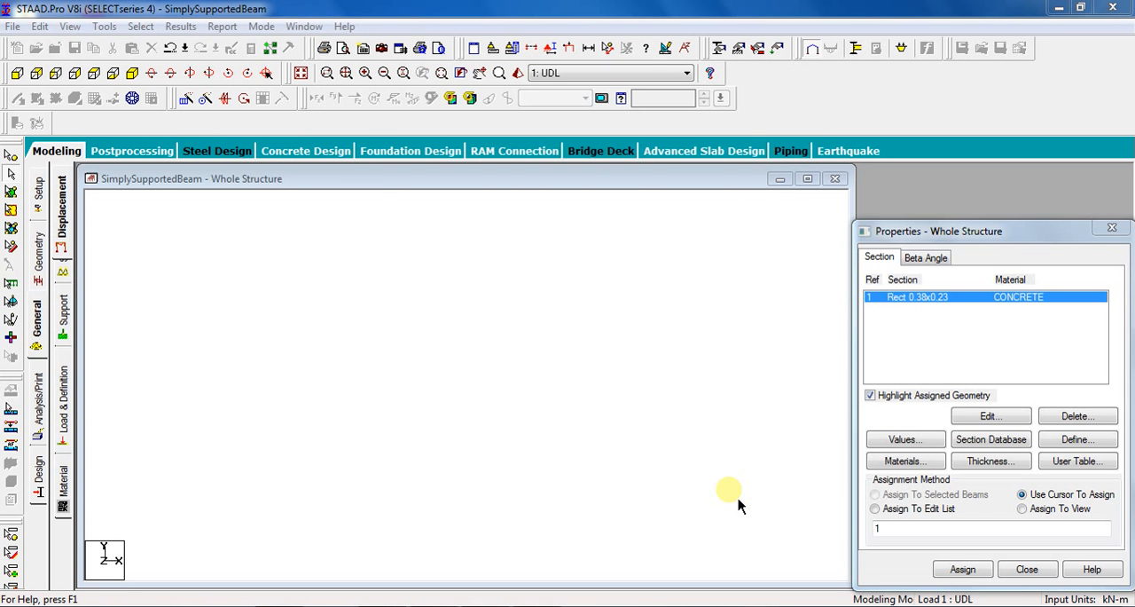
left_click(575, 441)
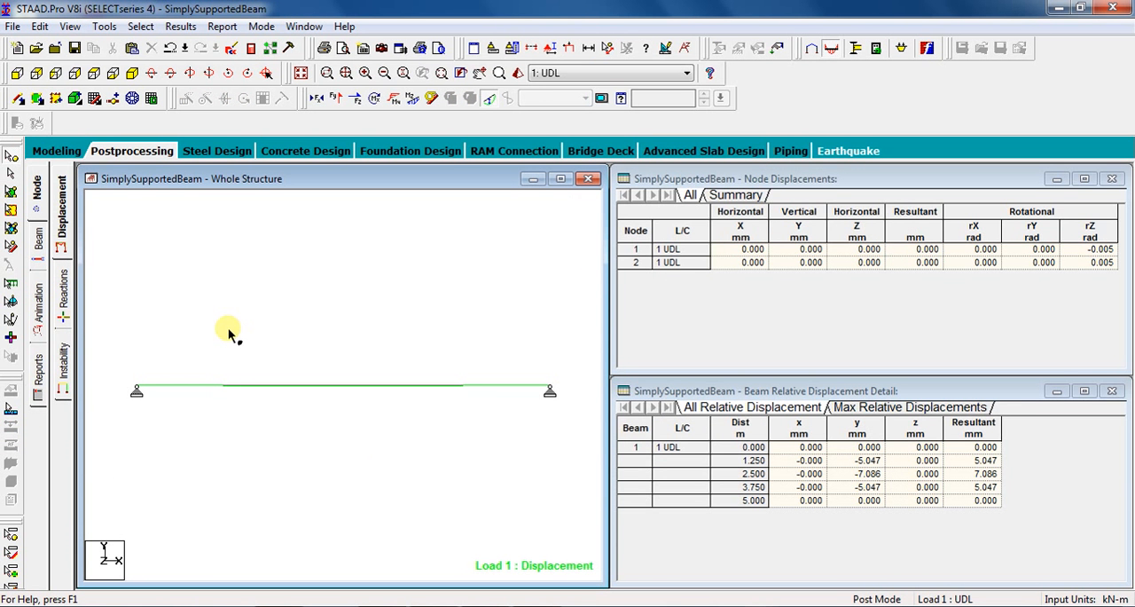
Examine the beam force results, including the maximum bending moments and maximum shear forces.
left_click(39, 247)
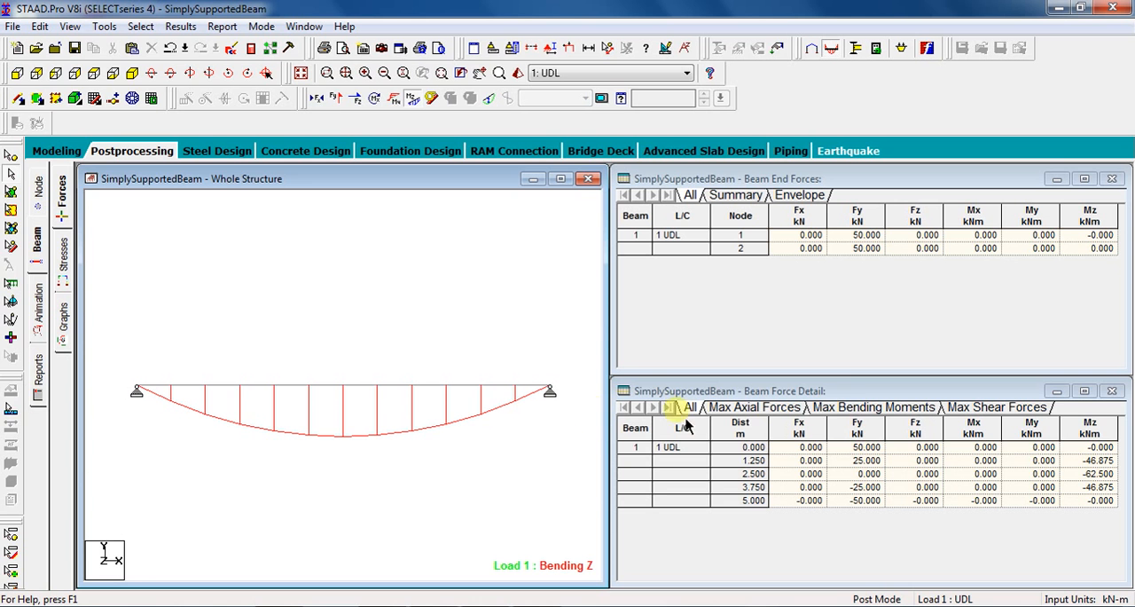
left_click(860, 407)
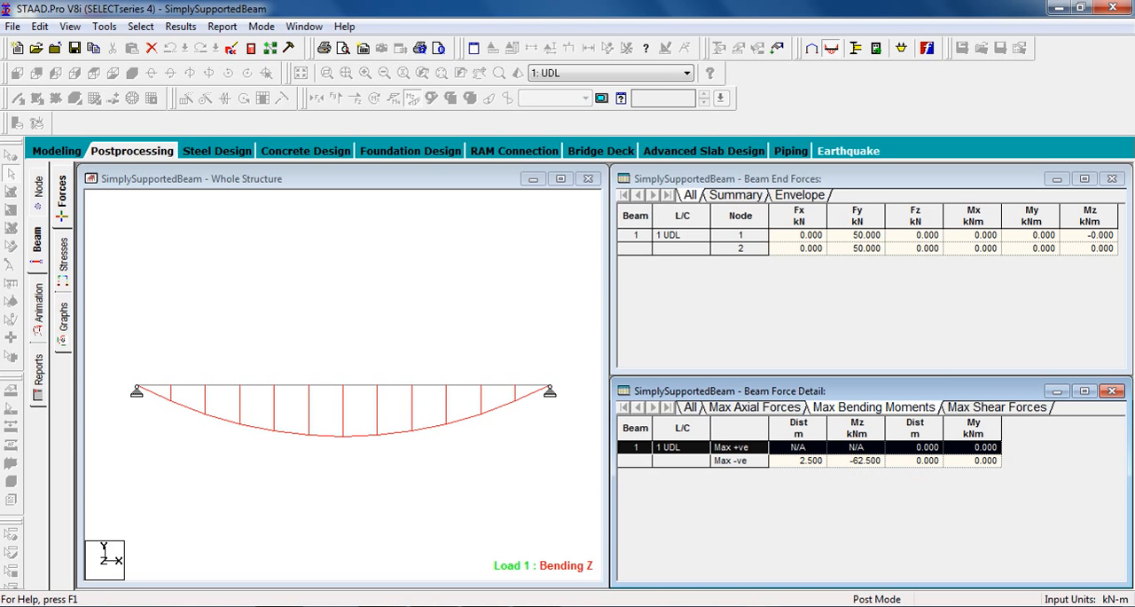
left_click(995, 406)
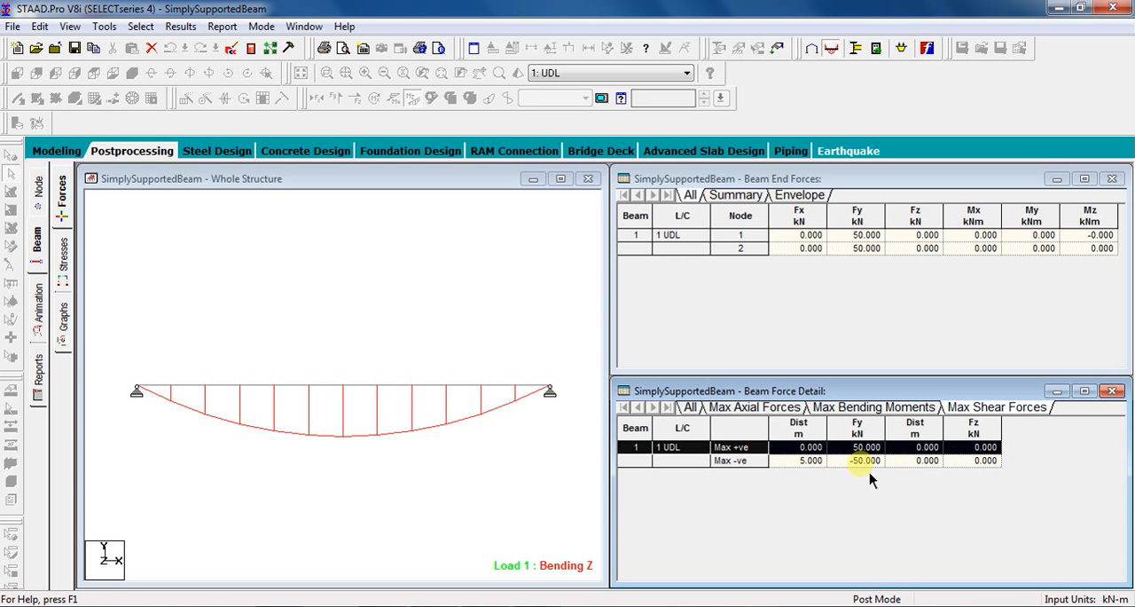
Replace the Bending Z moment diagram on the whole structure view with the Shear Y force diagram.
left_click(382, 321)
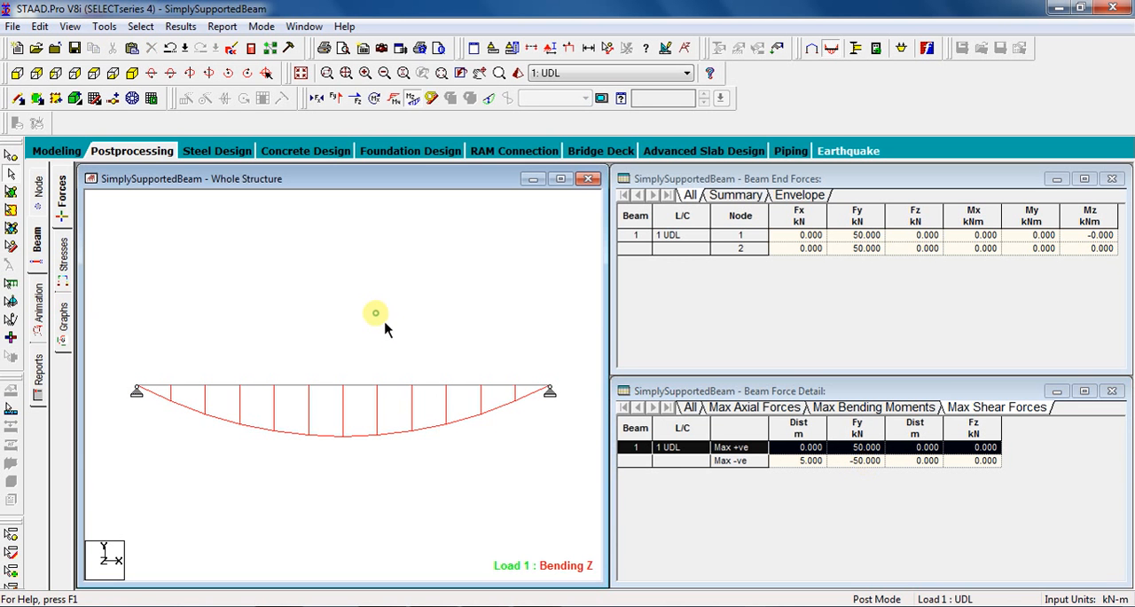
left_click(420, 110)
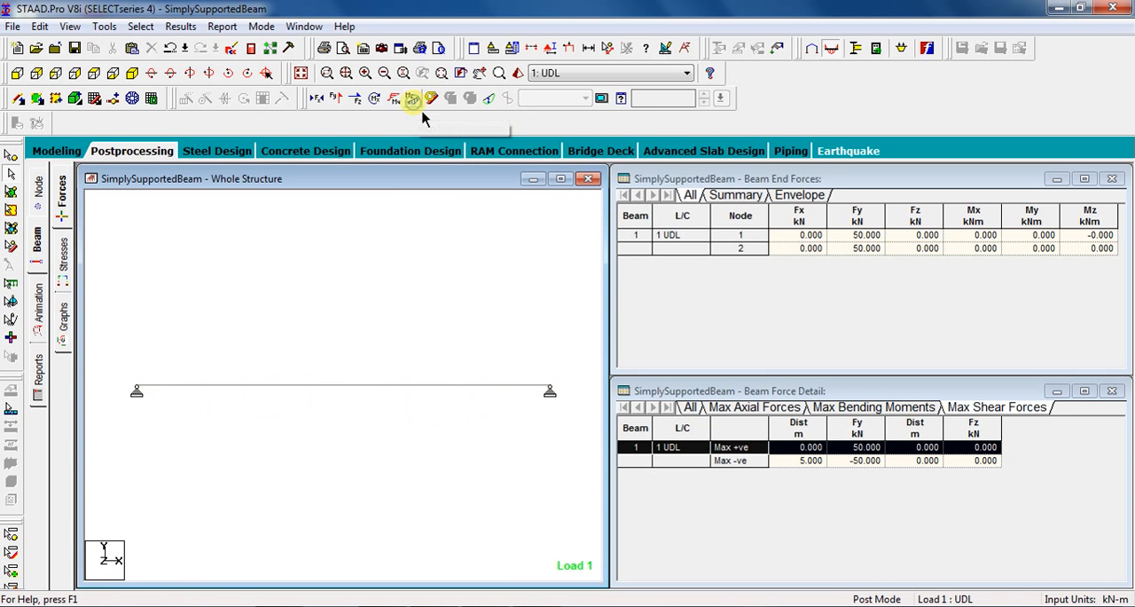
left_click(341, 102)
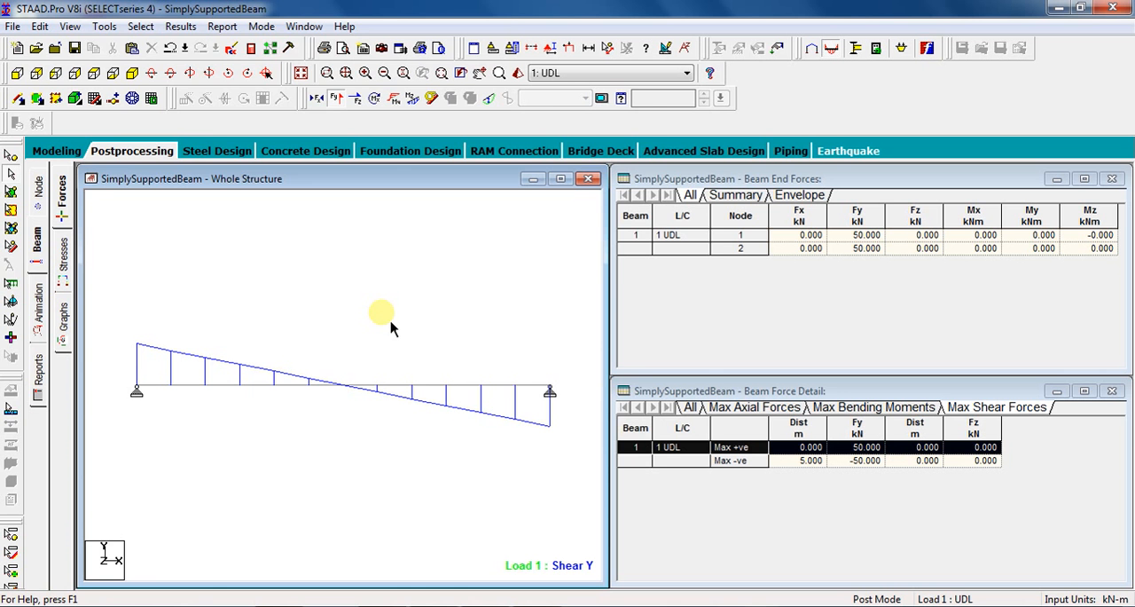
Annotate the beam's bending and shear results with values at the ends, maximum and mid point.
left_click(182, 26)
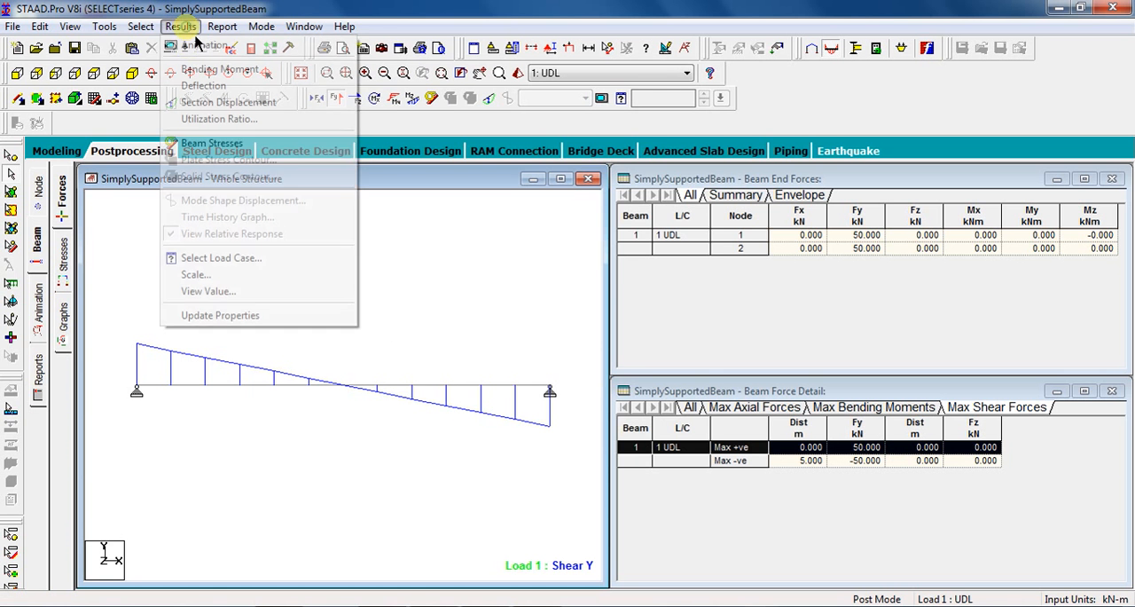
left_click(221, 291)
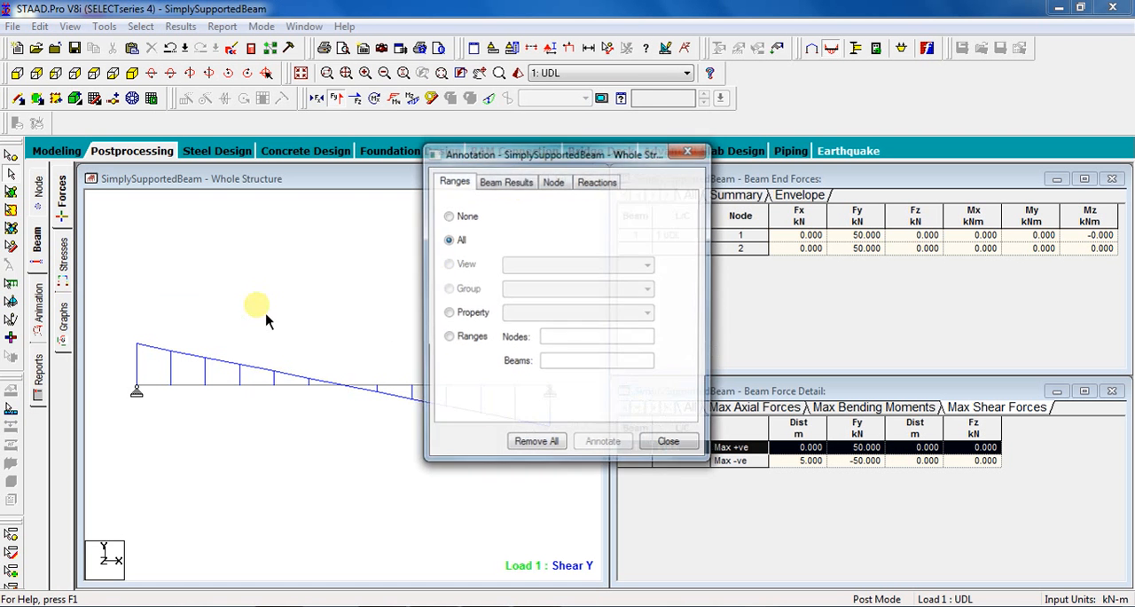
left_click(530, 197)
left_click(458, 220)
left_click(520, 220)
left_click(583, 221)
left_click(520, 264)
left_click(582, 263)
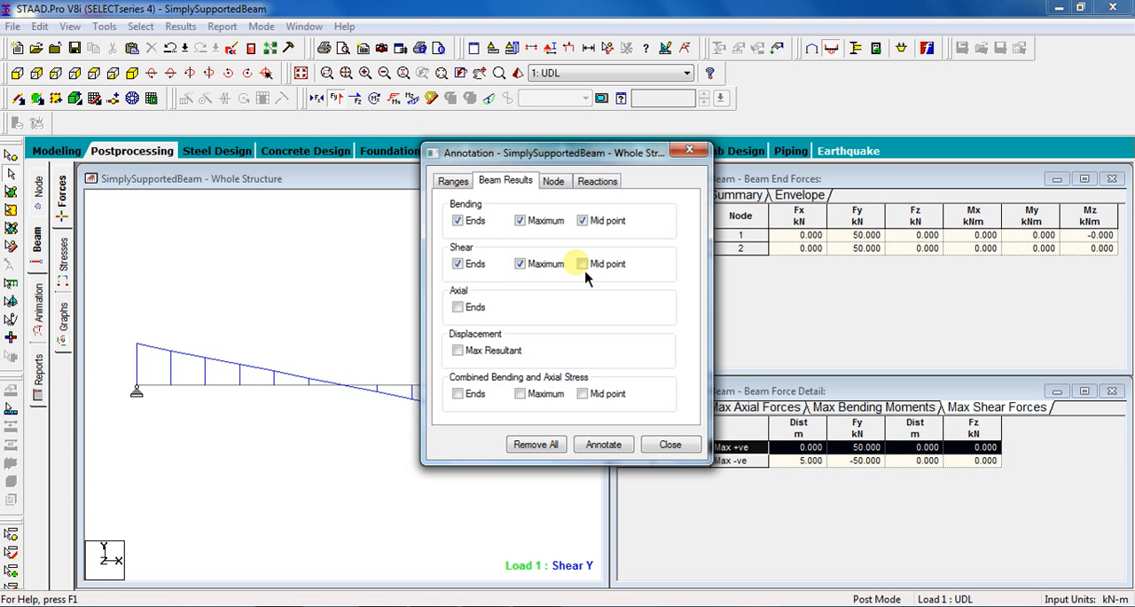
left_click(610, 445)
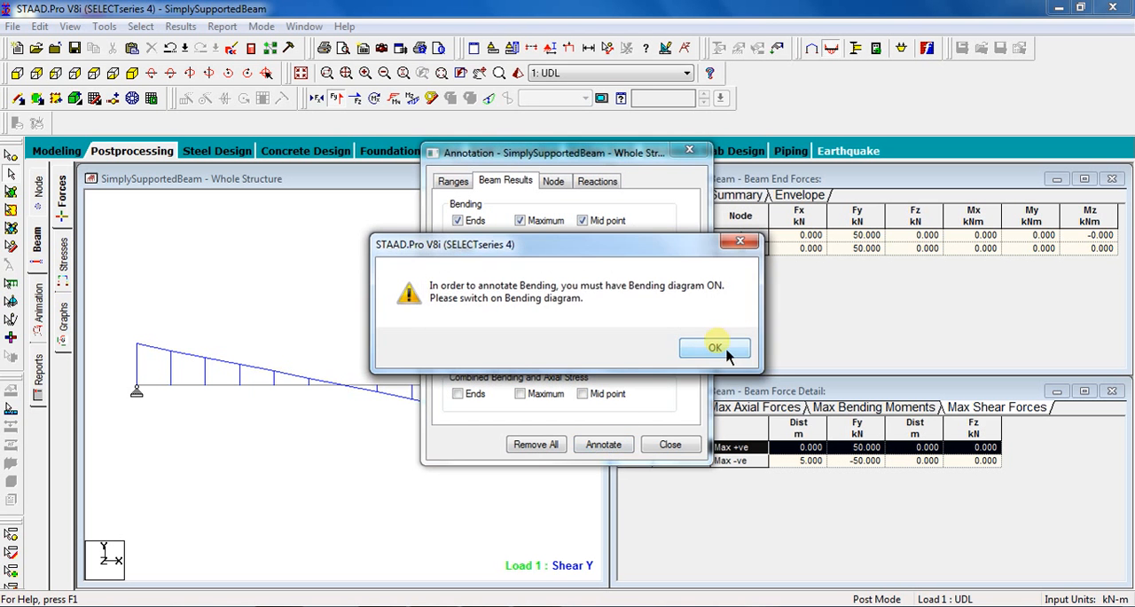
left_click(721, 353)
left_click(672, 451)
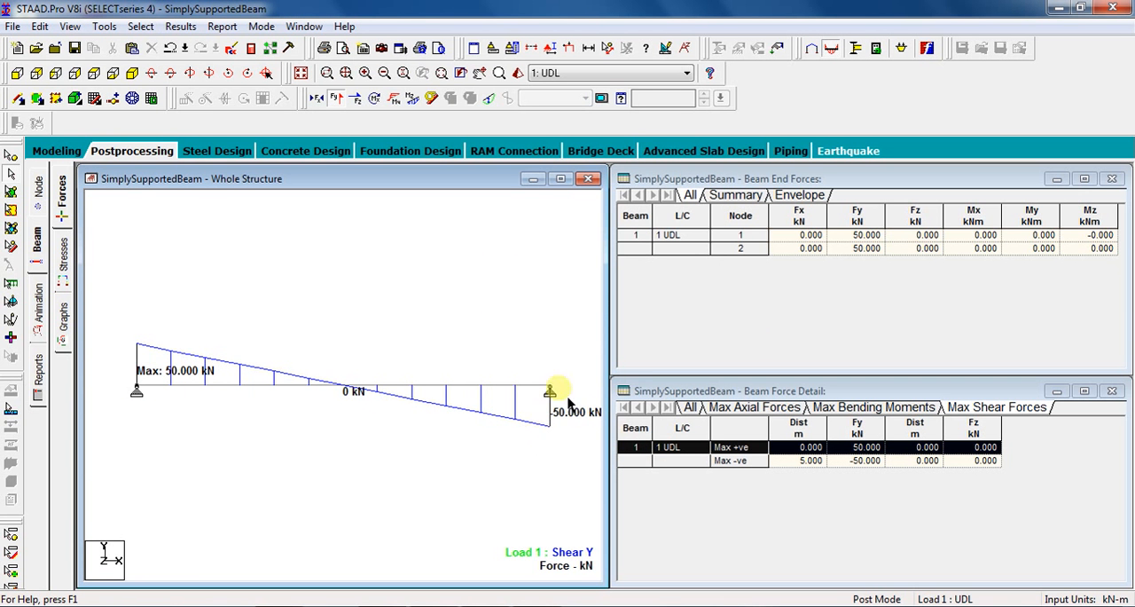
Switch off the Shear Y diagram and display the annotated Bending Z moment diagram on the beam.
left_click(336, 98)
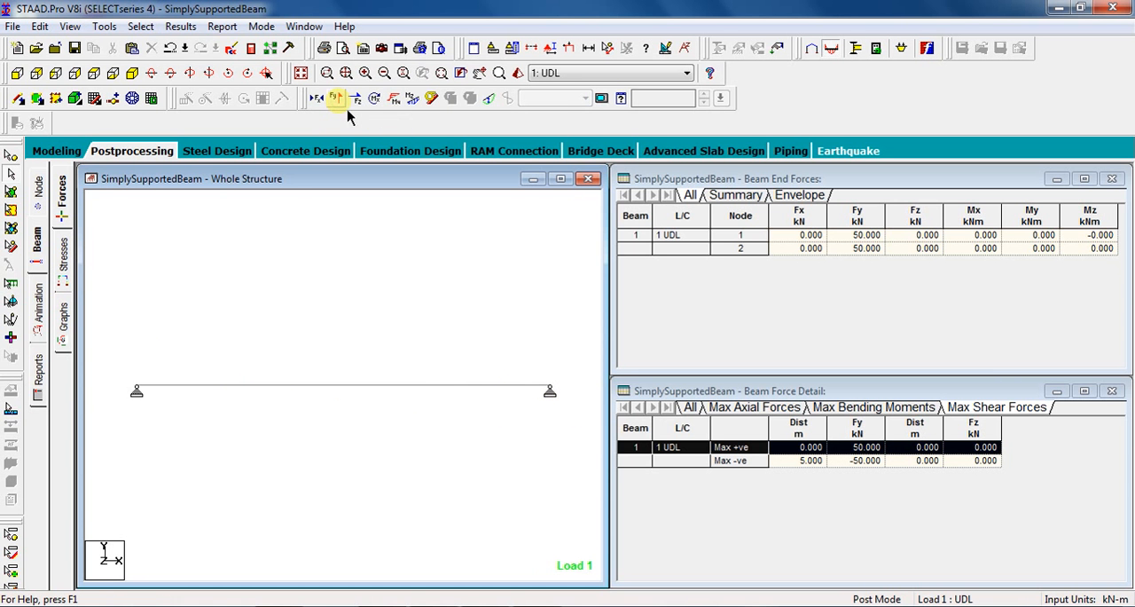
left_click(413, 98)
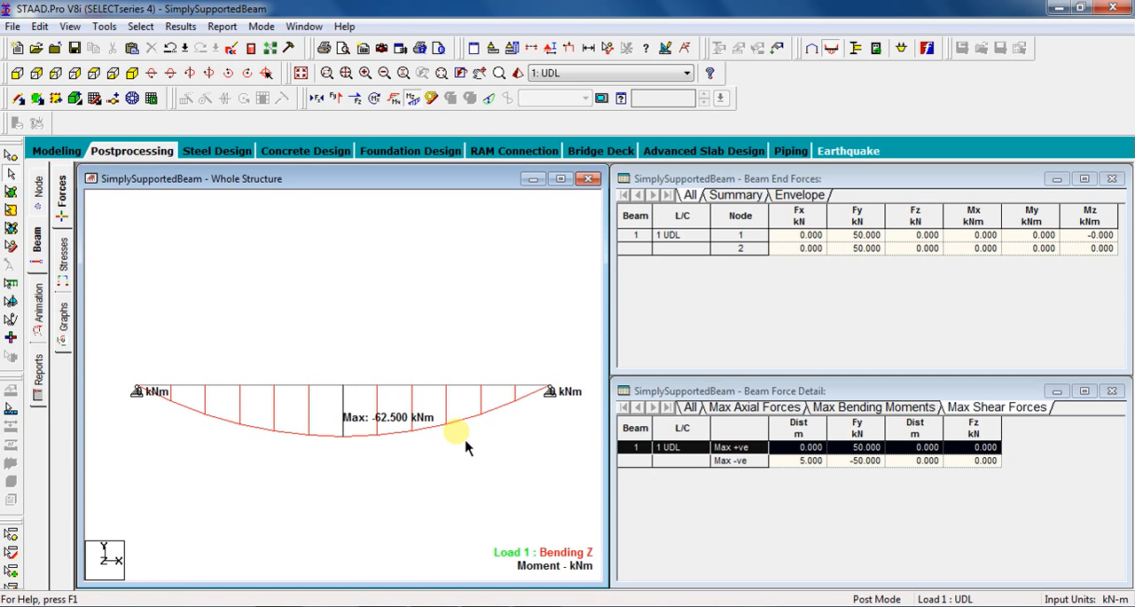